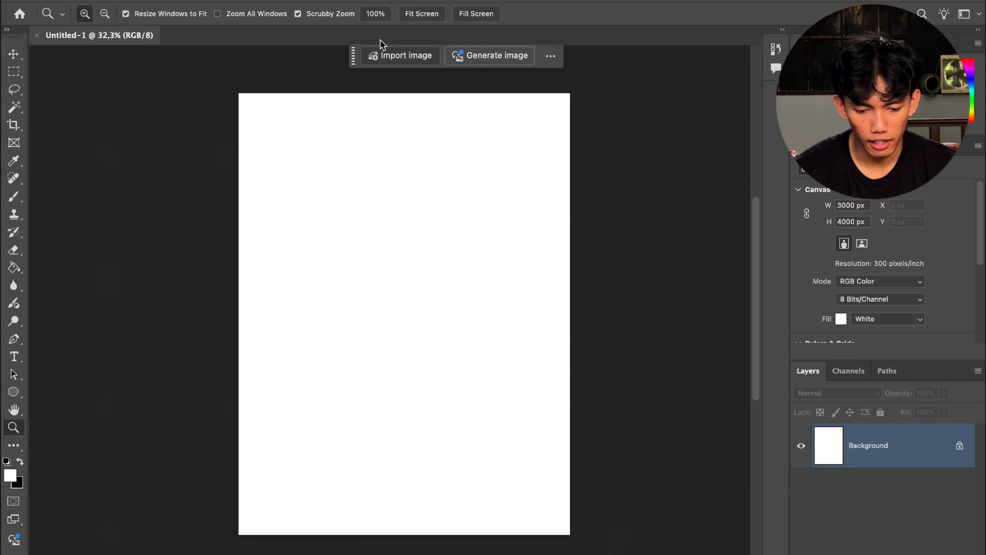
Step: Place the yellow car photo onto the canvas and confirm its placement
{"action": "left_click", "coordinate": [345, 8]}
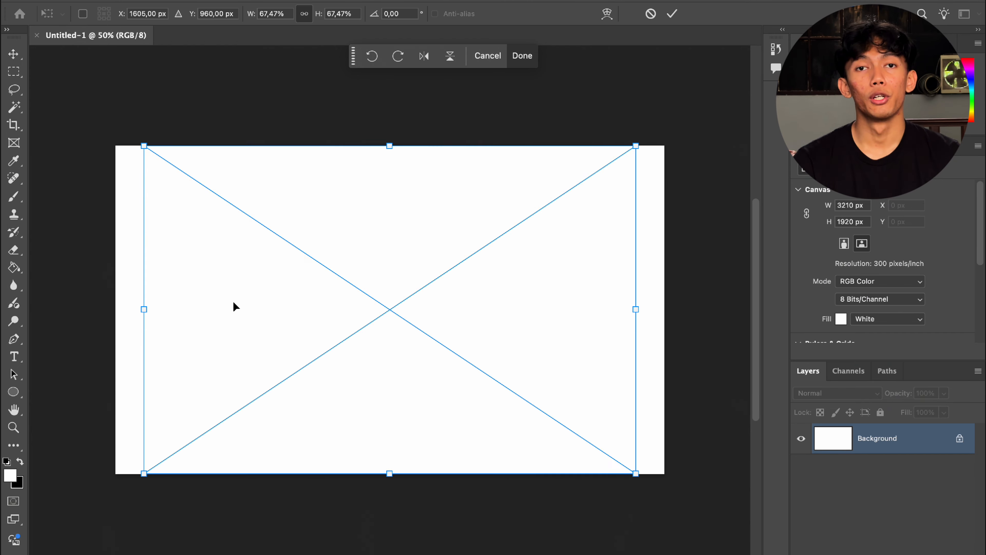
{"action": "key", "text": "Return"}
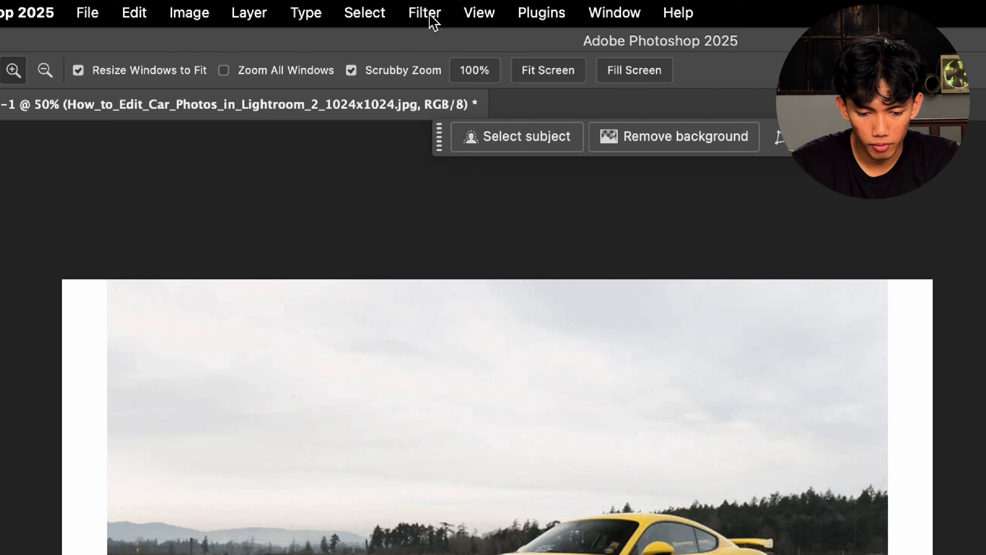
Step: Open the Camera Raw Filter on the placed car photo layer
{"action": "left_click", "coordinate": [345, 8]}
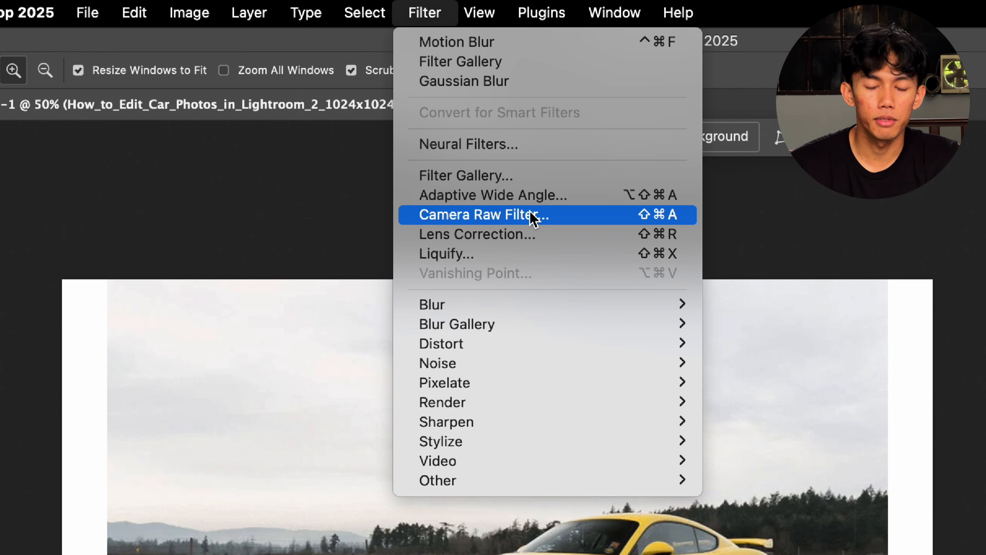
{"action": "left_click", "coordinate": [533, 217]}
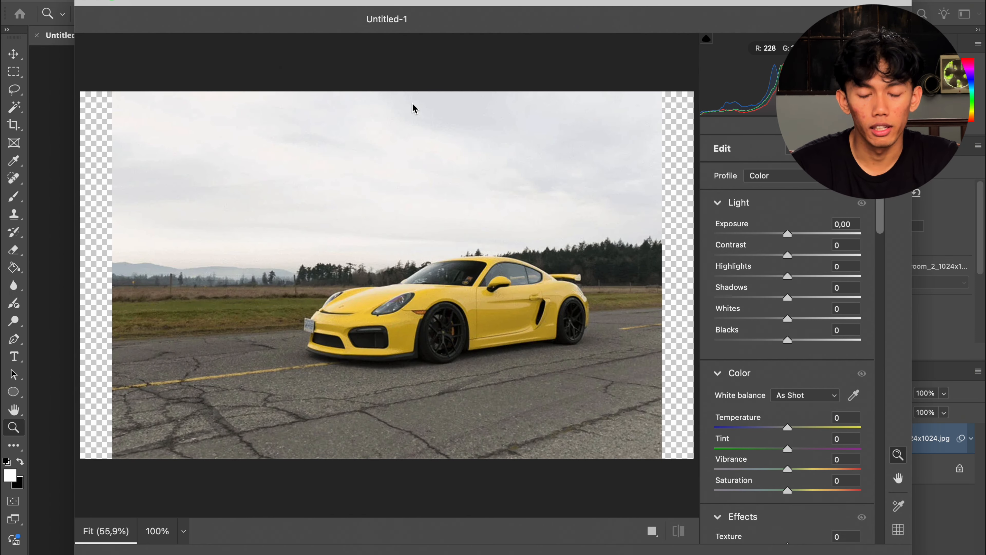
{"action": "scroll", "coordinate": [771, 272], "scroll_direction": "down", "scroll_amount": 3}
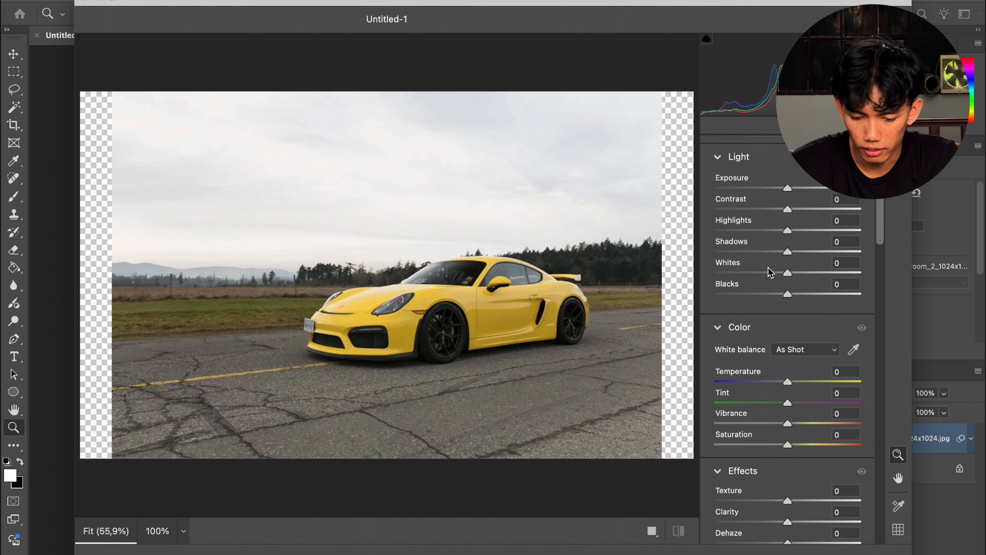
{"action": "scroll", "coordinate": [771, 272], "scroll_direction": "down", "scroll_amount": 15}
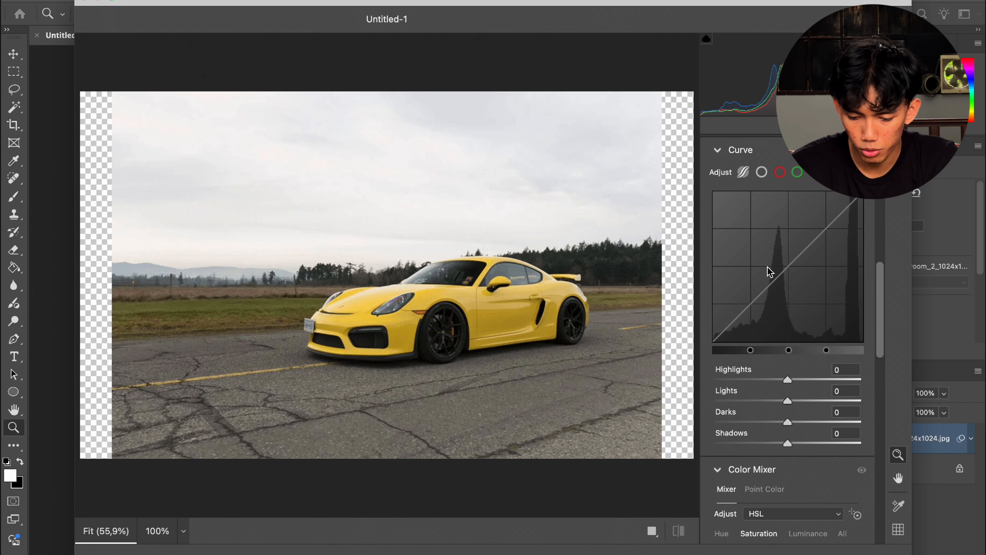
{"action": "scroll", "coordinate": [770, 272], "scroll_direction": "up", "scroll_amount": 15}
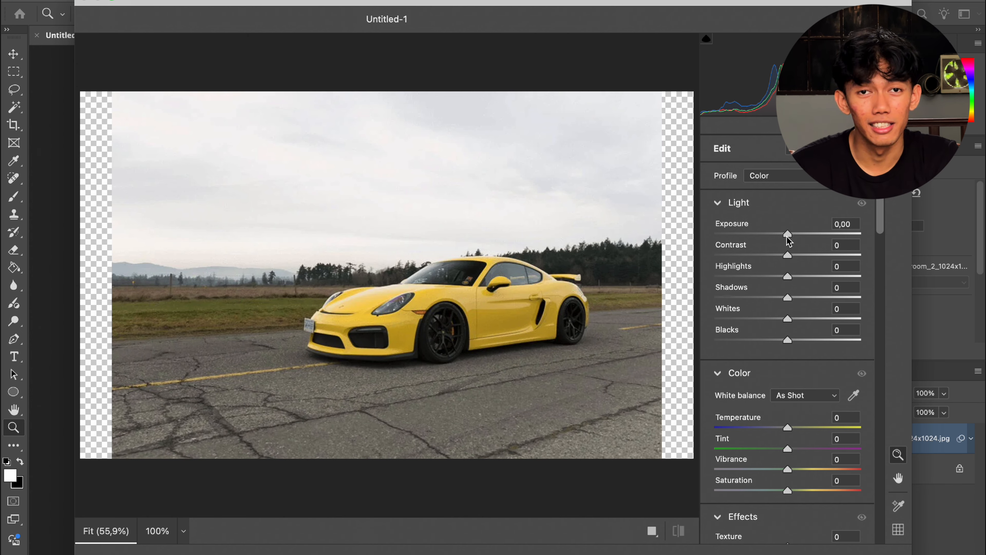
Step: Adjust the Light, Color and Effects sliders, including Exposure -0.20, Contrast +23, Whites -32, Vibrance +27 and Vignette -28
{"action": "left_click_drag", "start_coordinate": [787, 237], "coordinate": [804, 257]}
{"action": "scroll", "coordinate": [796, 257], "scroll_direction": "down", "scroll_amount": 2}
{"action": "left_click_drag", "start_coordinate": [788, 253], "coordinate": [764, 274]}
{"action": "scroll", "coordinate": [793, 275], "scroll_direction": "down", "scroll_amount": 2}
{"action": "left_click_drag", "start_coordinate": [788, 296], "coordinate": [808, 311]}
{"action": "scroll", "coordinate": [796, 307], "scroll_direction": "down", "scroll_amount": 4}
{"action": "scroll", "coordinate": [788, 295], "scroll_direction": "down", "scroll_amount": 3}
{"action": "scroll", "coordinate": [800, 296], "scroll_direction": "down", "scroll_amount": 5}
{"action": "left_click_drag", "start_coordinate": [788, 281], "coordinate": [791, 280]}
{"action": "left_click_drag", "start_coordinate": [788, 288], "coordinate": [780, 316]}
{"action": "scroll", "coordinate": [796, 331], "scroll_direction": "down", "scroll_amount": 2}
{"action": "scroll", "coordinate": [781, 317], "scroll_direction": "down", "scroll_amount": 5}
Step: Lower the curve's Darks and shift the Greens hue to -100 and the Aquas hue to -57
{"action": "left_click_drag", "start_coordinate": [755, 331], "coordinate": [755, 335]}
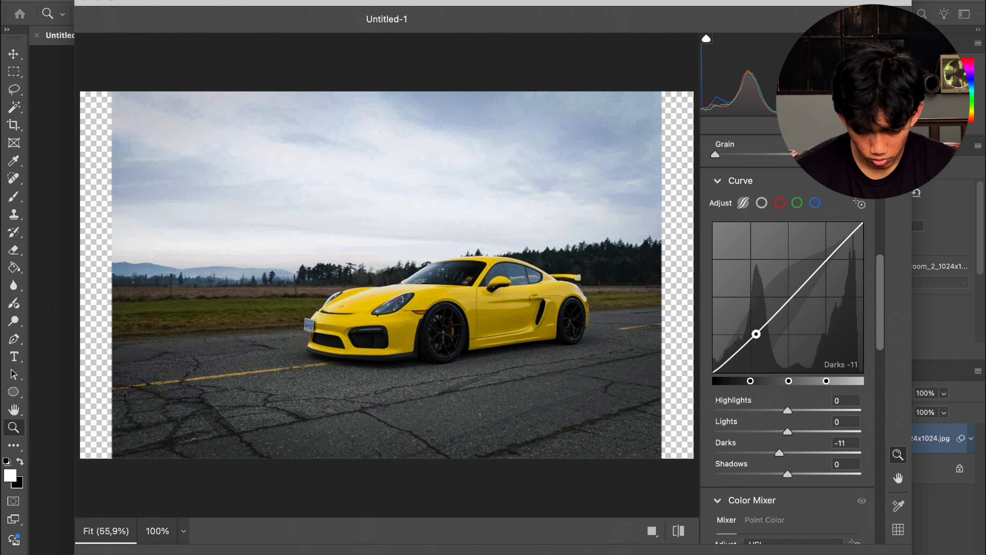
{"action": "left_click_drag", "start_coordinate": [810, 277], "coordinate": [810, 278]}
{"action": "scroll", "coordinate": [800, 311], "scroll_direction": "down", "scroll_amount": 8}
{"action": "left_click_drag", "start_coordinate": [788, 353], "coordinate": [782, 352]}
{"action": "left_click_drag", "start_coordinate": [787, 374], "coordinate": [746, 373]}
{"action": "left_click_drag", "start_coordinate": [782, 353], "coordinate": [714, 352]}
{"action": "scroll", "coordinate": [773, 381], "scroll_direction": "down", "scroll_amount": 7}
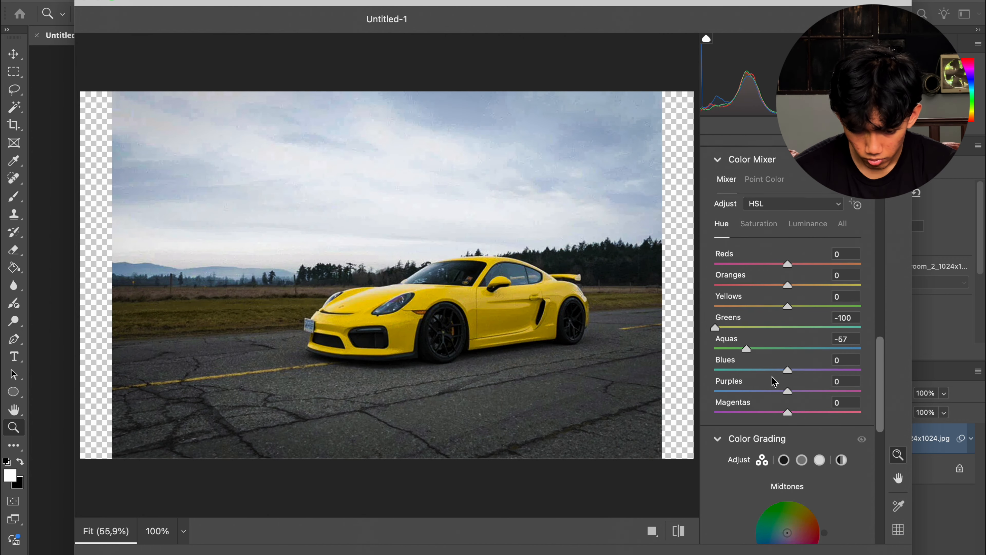
Step: Fine-tune saturation, color grading and detail, including Yellows saturation +39, and apply the Camera Raw Filter
{"action": "mouse_move", "coordinate": [788, 314]}
{"action": "left_mouse_down"}
{"action": "mouse_move", "coordinate": [797, 313]}
{"action": "mouse_move", "coordinate": [781, 318]}
{"action": "left_mouse_up"}
{"action": "scroll", "coordinate": [781, 318], "scroll_direction": "down", "scroll_amount": 2}
{"action": "left_click_drag", "start_coordinate": [744, 362], "coordinate": [741, 366]}
{"action": "left_click_drag", "start_coordinate": [830, 362], "coordinate": [803, 338]}
{"action": "scroll", "coordinate": [832, 361], "scroll_direction": "up", "scroll_amount": 8}
{"action": "left_click", "coordinate": [808, 252]}
{"action": "scroll", "coordinate": [818, 345], "scroll_direction": "down", "scroll_amount": 7}
{"action": "scroll", "coordinate": [817, 344], "scroll_direction": "down", "scroll_amount": 5}
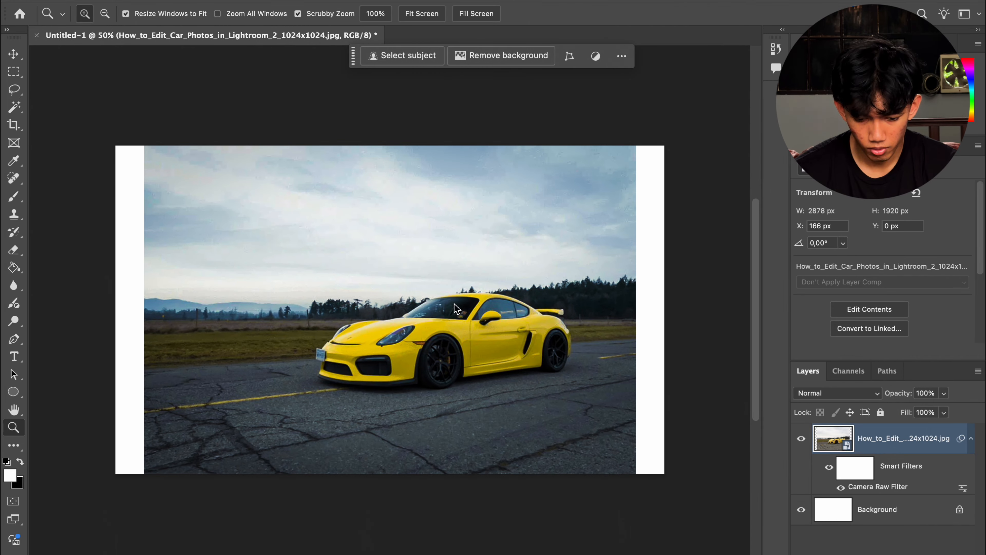
Step: Zoom in and toggle the smart filters to compare the photo before and after the edit
{"action": "left_click_drag", "start_coordinate": [433, 327], "coordinate": [440, 329]}
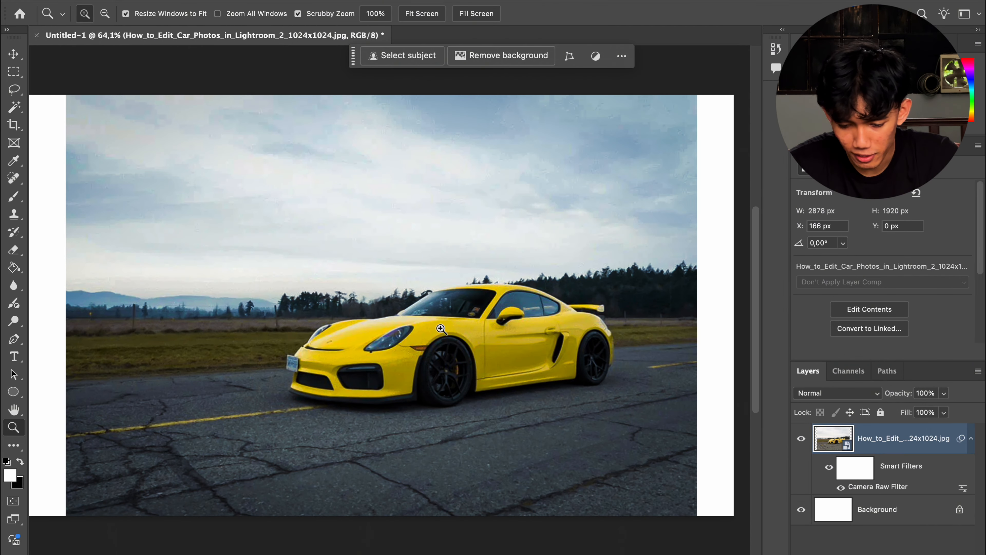
{"action": "left_click", "coordinate": [829, 467]}
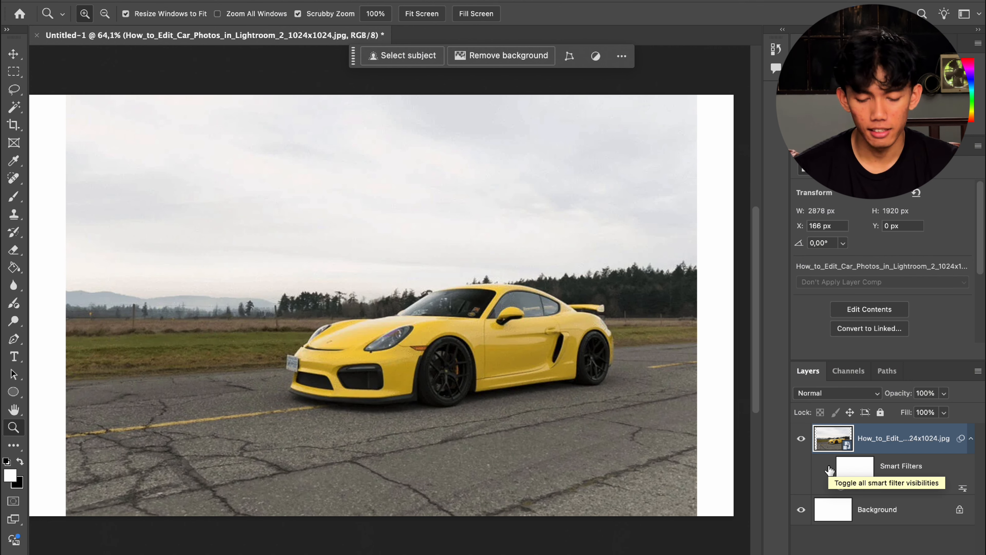
{"action": "left_click", "coordinate": [830, 468]}
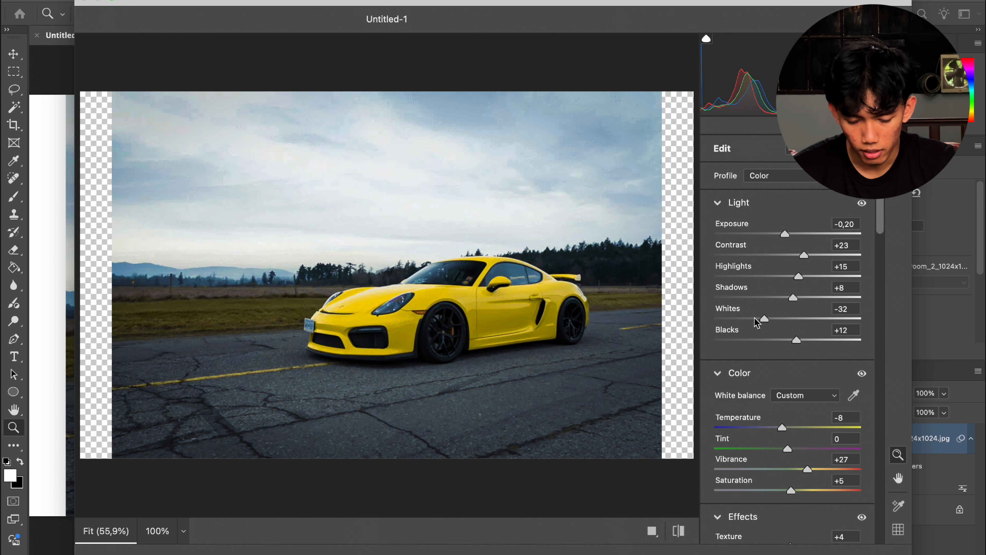
Step: Review the Light, Color, Effects and Curve settings in the reopened Camera Raw Filter
{"action": "scroll", "coordinate": [756, 322], "scroll_direction": "down", "scroll_amount": 3}
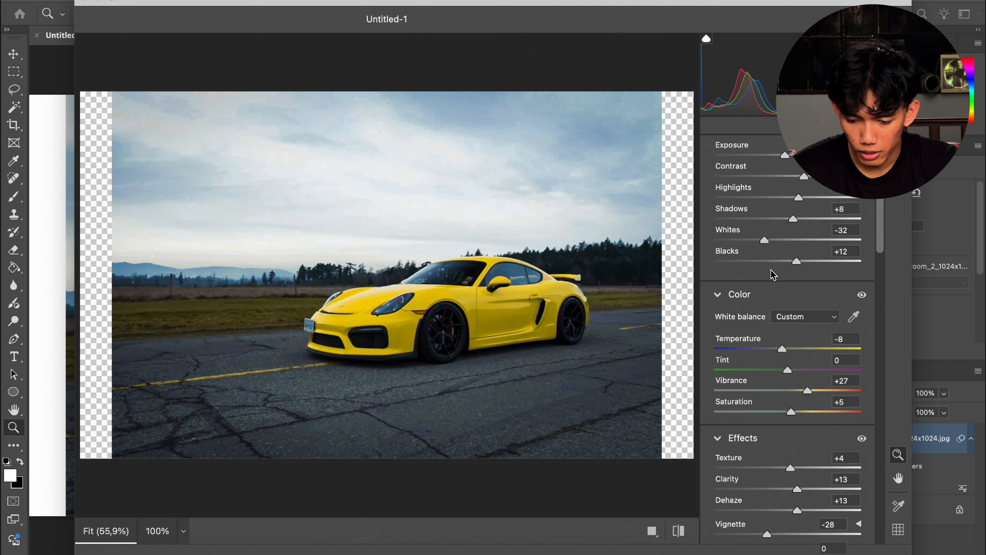
{"action": "scroll", "coordinate": [773, 272], "scroll_direction": "up", "scroll_amount": 3}
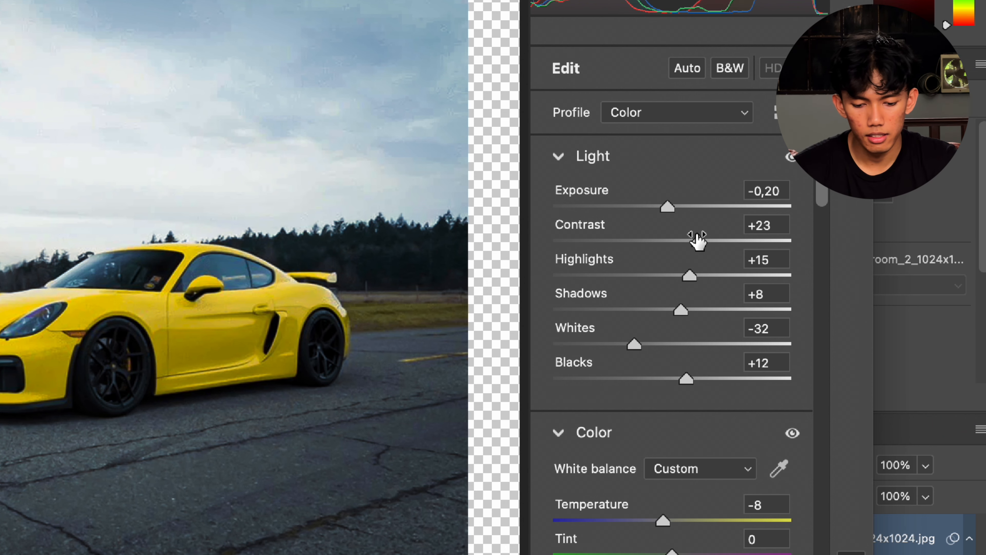
{"action": "mouse_move", "coordinate": [698, 241]}
{"action": "scroll", "coordinate": [698, 240], "scroll_direction": "down", "scroll_amount": 1}
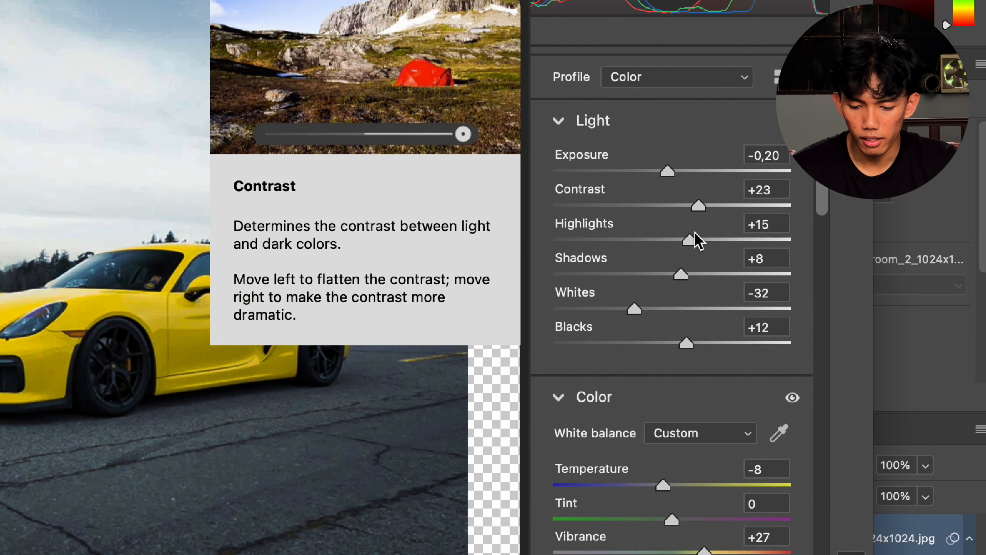
{"action": "scroll", "coordinate": [695, 239], "scroll_direction": "down", "scroll_amount": 6}
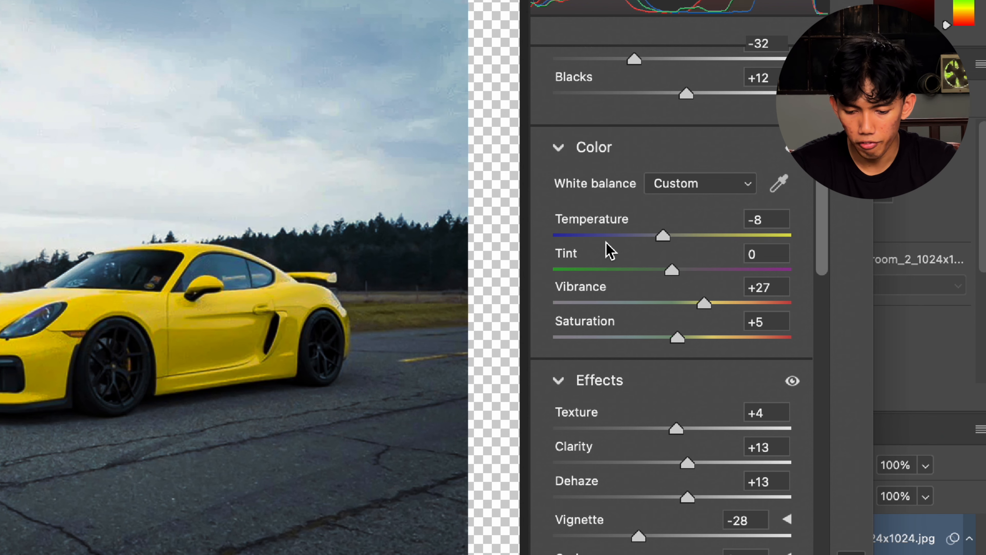
{"action": "scroll", "coordinate": [608, 251], "scroll_direction": "down", "scroll_amount": 5}
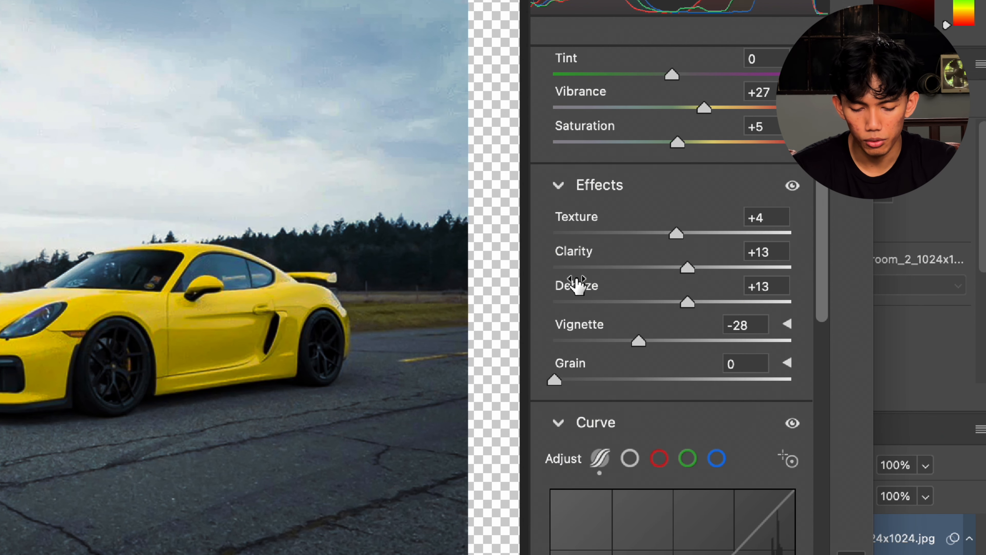
{"action": "mouse_move", "coordinate": [577, 286]}
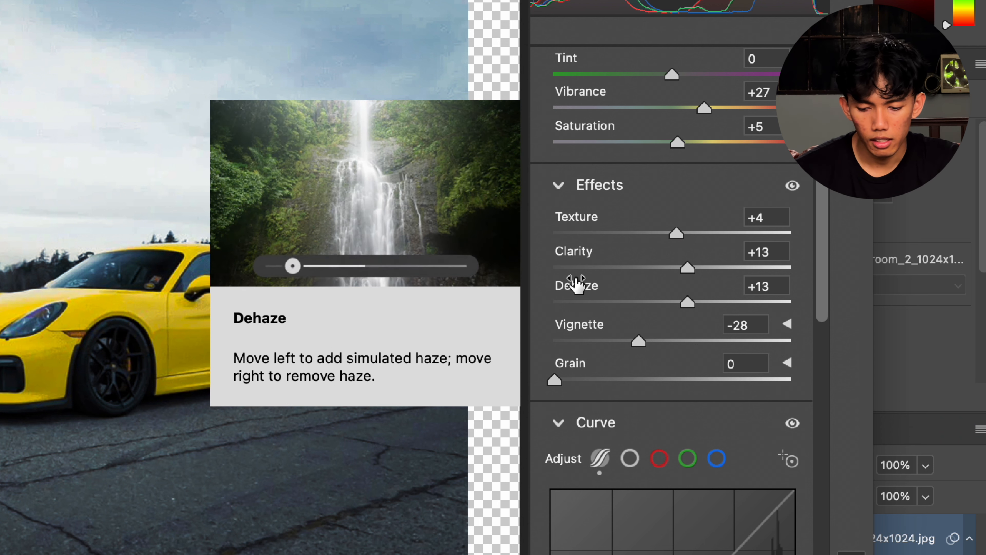
{"action": "scroll", "coordinate": [578, 284], "scroll_direction": "down", "scroll_amount": 5}
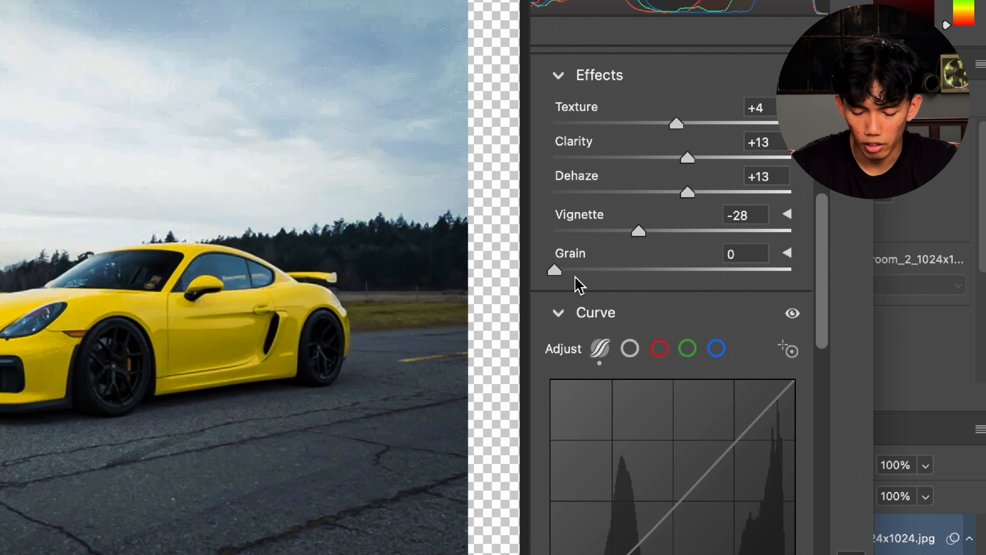
{"action": "scroll", "coordinate": [625, 264], "scroll_direction": "down", "scroll_amount": 12}
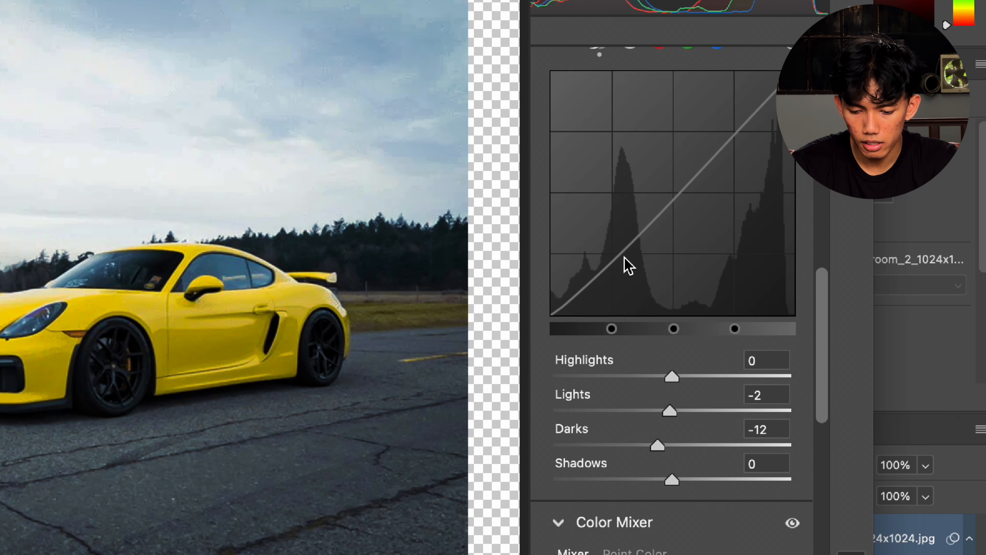
{"action": "scroll", "coordinate": [640, 218], "scroll_direction": "up", "scroll_amount": 2}
{"action": "scroll", "coordinate": [668, 245], "scroll_direction": "up", "scroll_amount": 2}
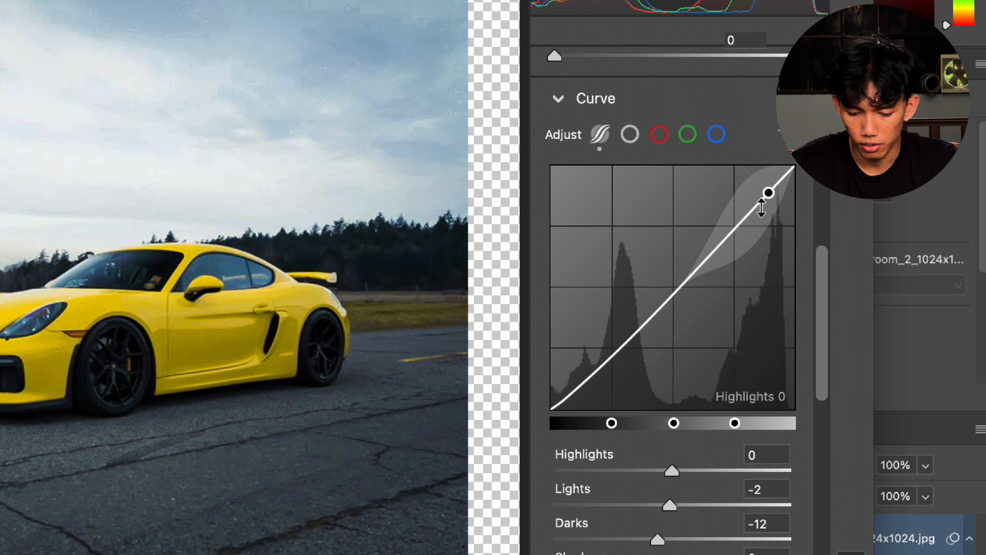
Step: Review the Color Mixer hue and saturation, Color Grading and Detail settings
{"action": "scroll", "coordinate": [761, 210], "scroll_direction": "down", "scroll_amount": 7}
{"action": "scroll", "coordinate": [761, 210], "scroll_direction": "down", "scroll_amount": 10}
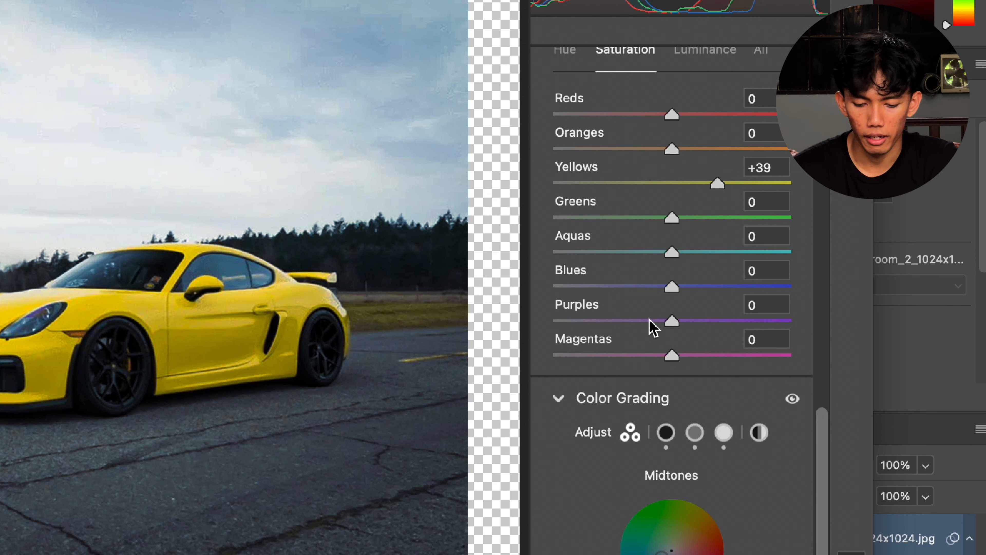
{"action": "scroll", "coordinate": [652, 328], "scroll_direction": "down", "scroll_amount": 5}
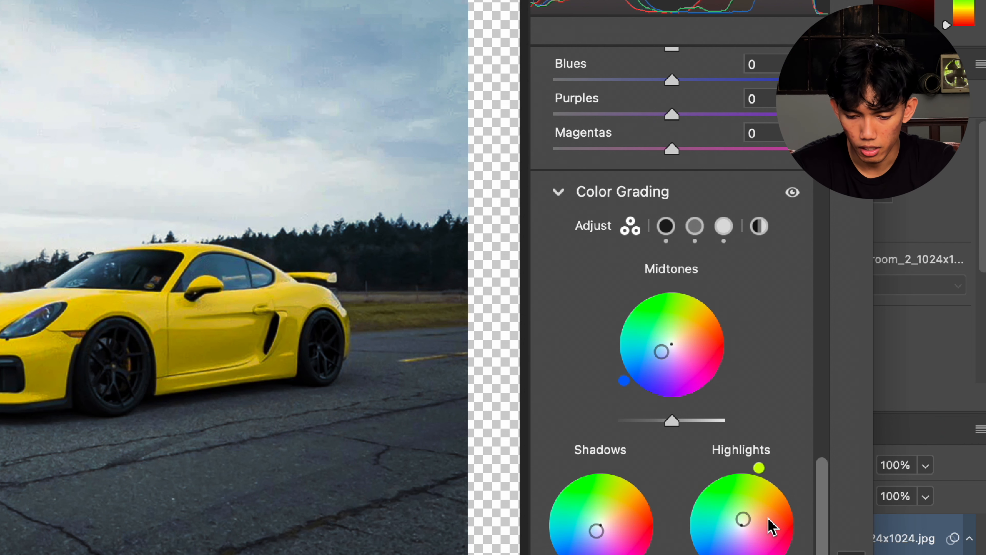
{"action": "scroll", "coordinate": [674, 404], "scroll_direction": "up", "scroll_amount": 6}
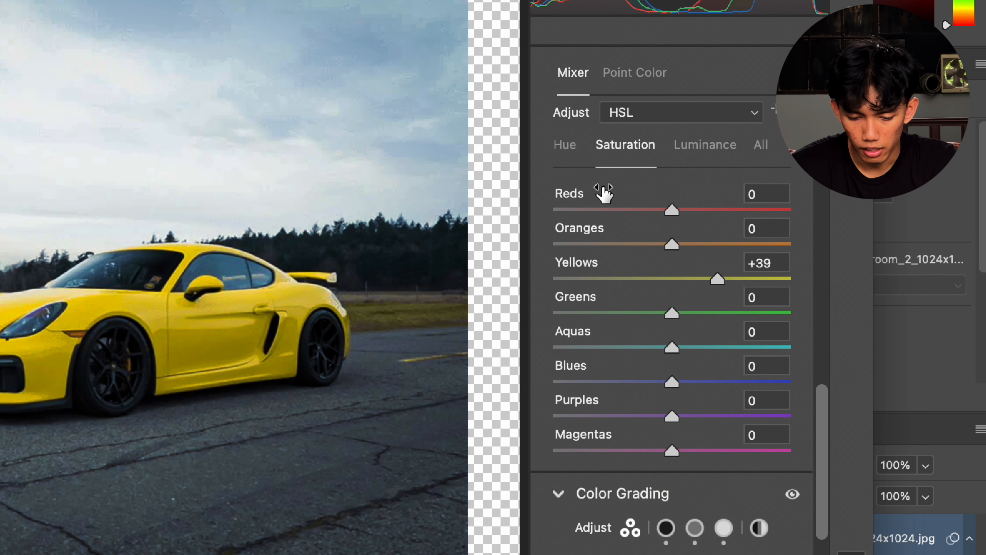
{"action": "left_click", "coordinate": [565, 150]}
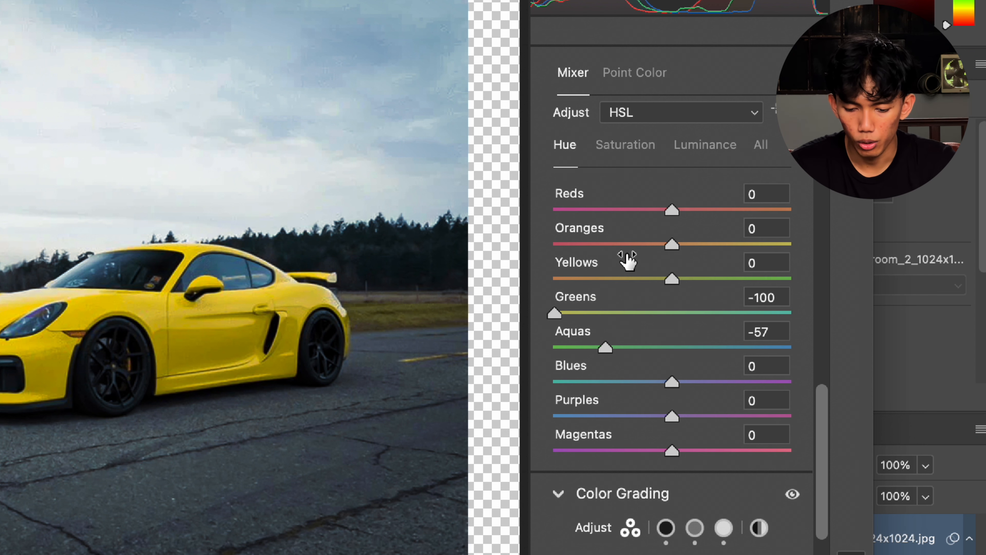
{"action": "scroll", "coordinate": [578, 394], "scroll_direction": "down", "scroll_amount": 15}
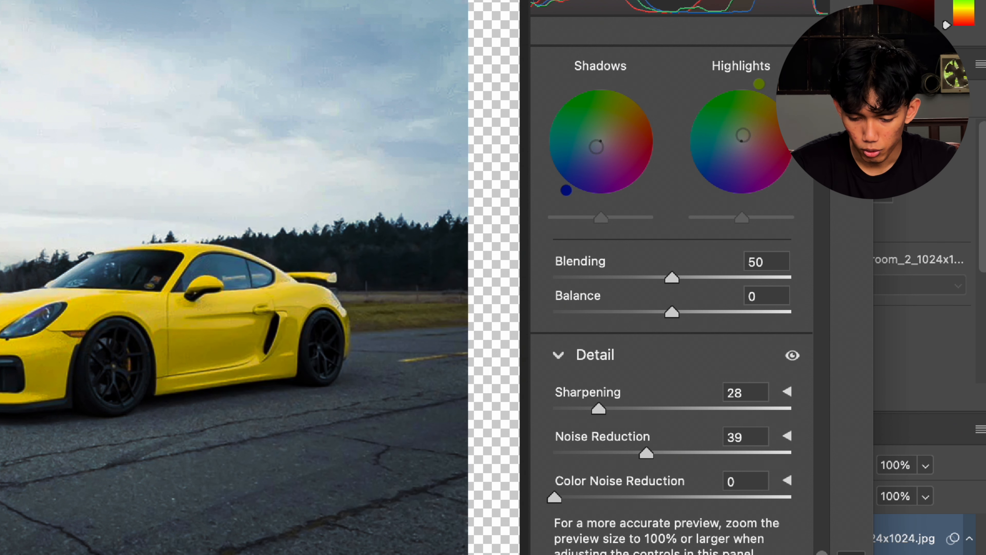
{"action": "scroll", "coordinate": [594, 400], "scroll_direction": "down", "scroll_amount": 4}
{"action": "scroll", "coordinate": [672, 296], "scroll_direction": "down", "scroll_amount": 11}
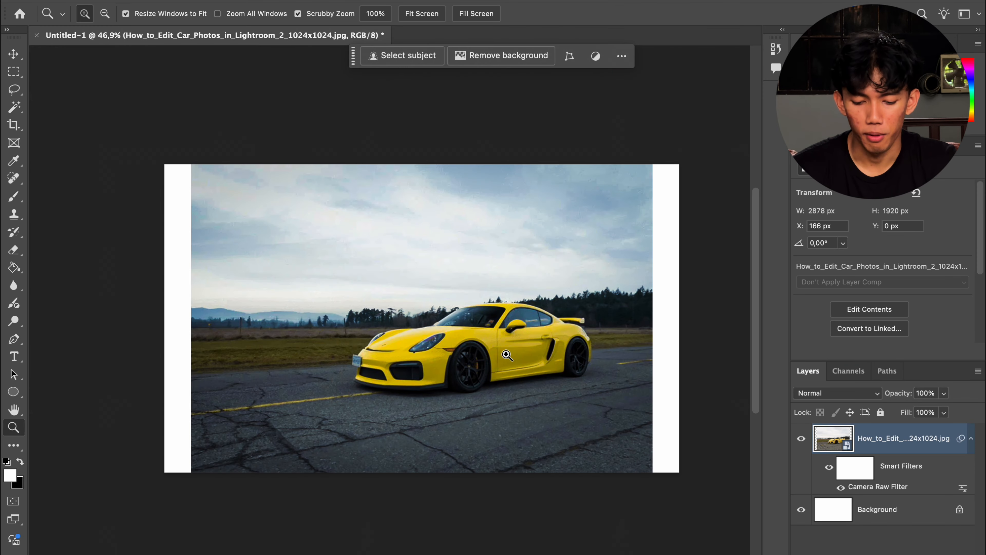
Step: Delete the edited car photo layer to clear the canvas
{"action": "key", "text": "Delete"}
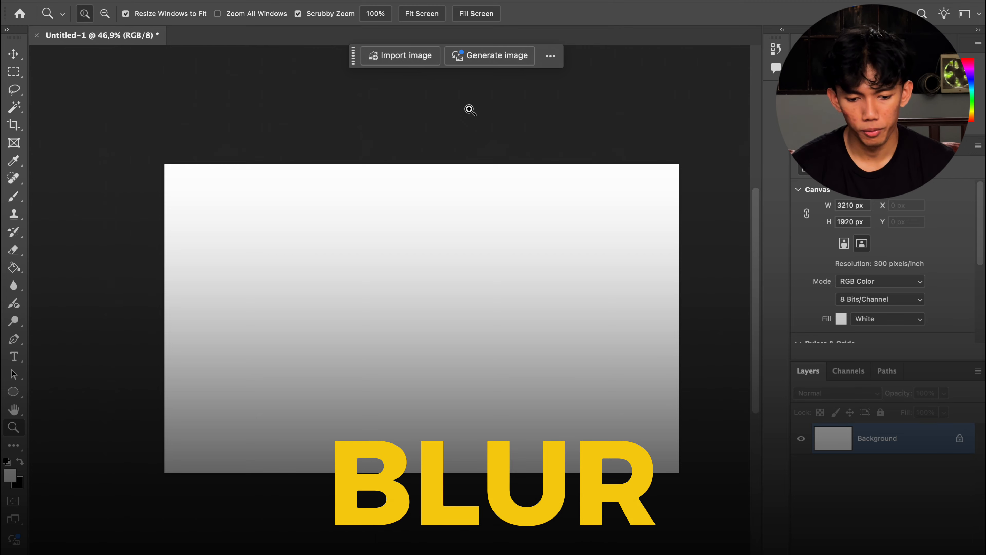
{"action": "left_click", "coordinate": [341, 0]}
{"action": "left_click", "coordinate": [679, 59]}
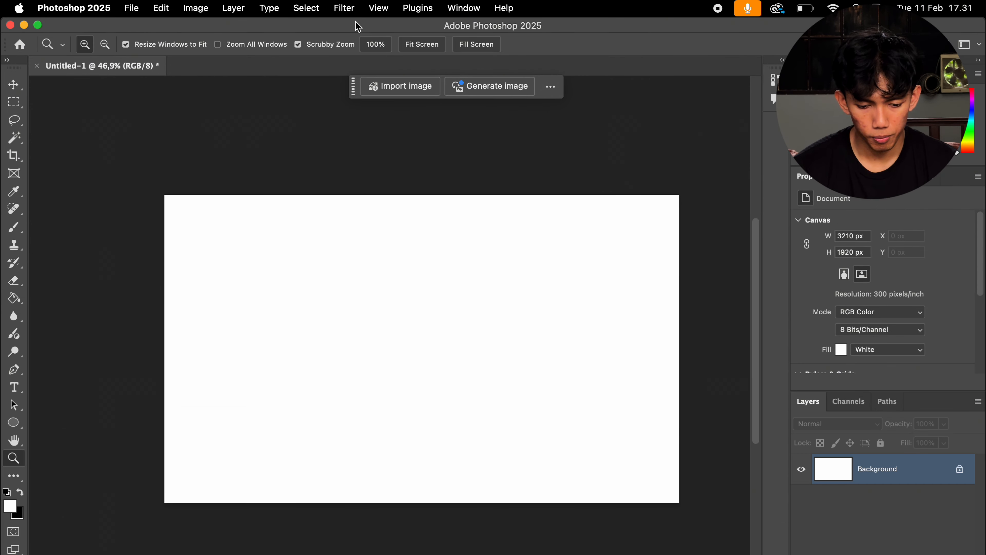
{"action": "left_click", "coordinate": [344, 8]}
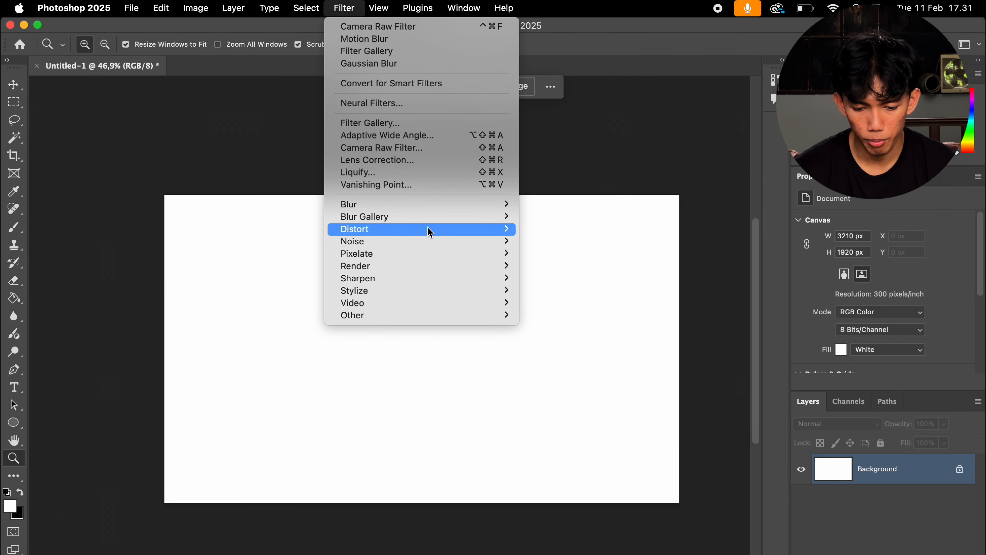
{"action": "mouse_move", "coordinate": [432, 222]}
{"action": "mouse_move", "coordinate": [447, 206]}
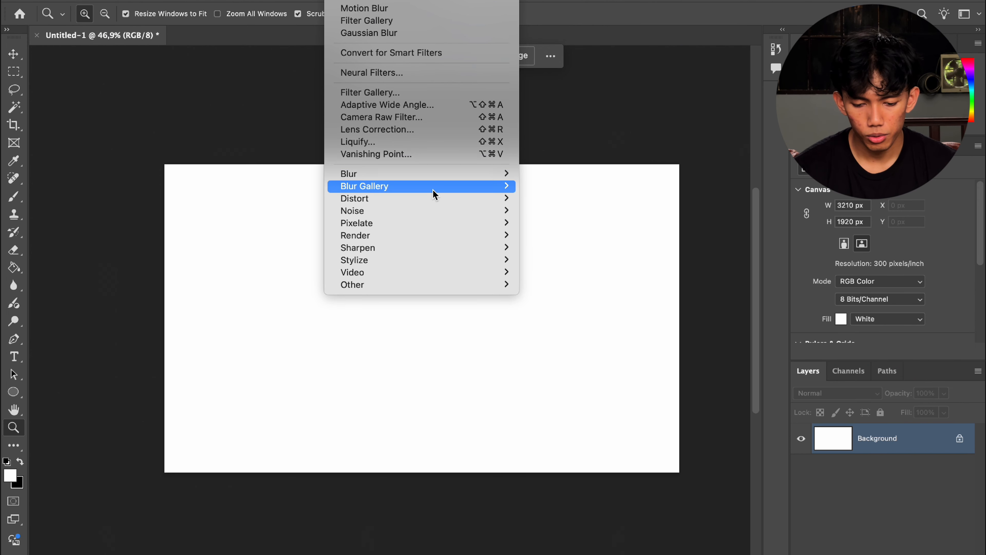
{"action": "mouse_move", "coordinate": [433, 187]}
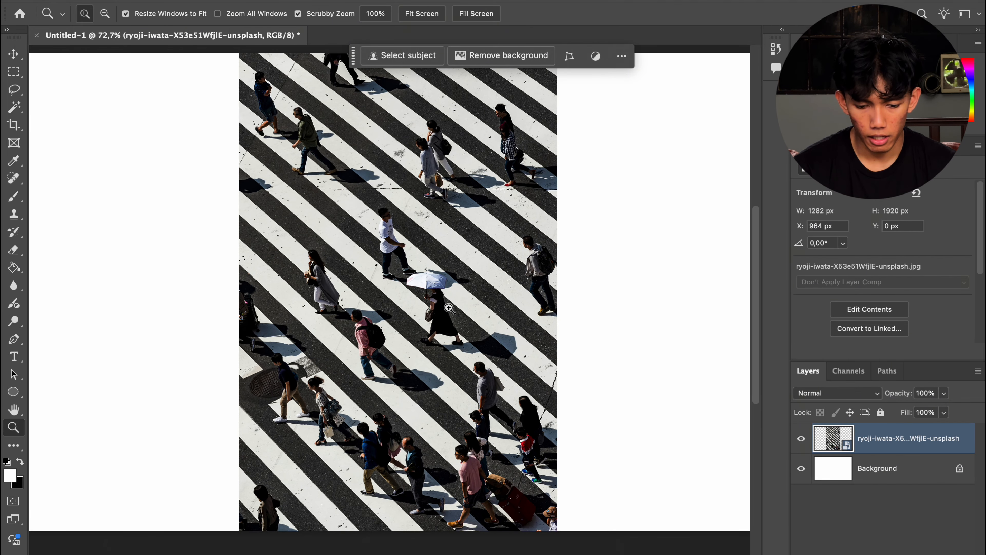
Step: Apply a Gaussian Blur of radius 4,1 pixels to the crosswalk photo, then undo it
{"action": "scroll", "coordinate": [449, 308], "scroll_direction": "up", "scroll_amount": 2}
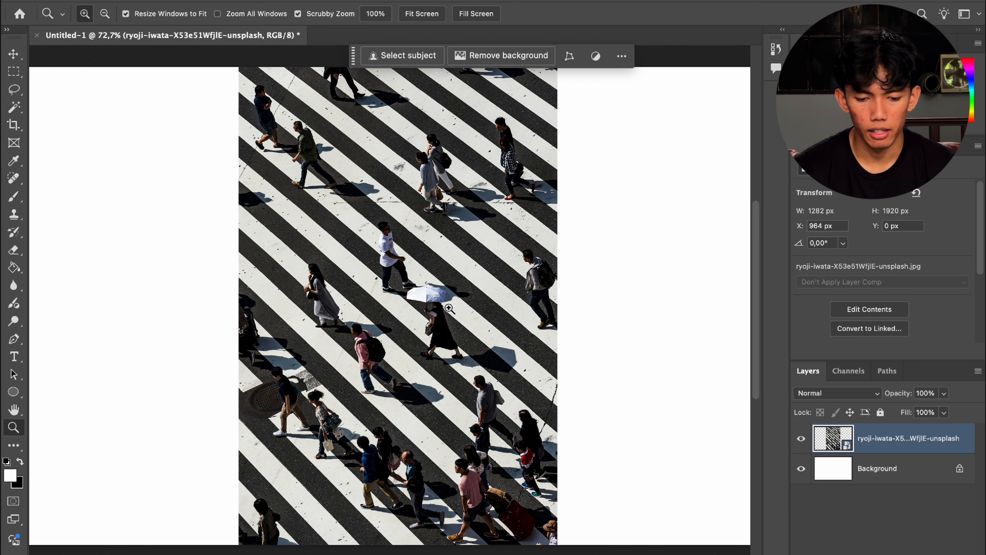
{"action": "left_click", "coordinate": [340, 1]}
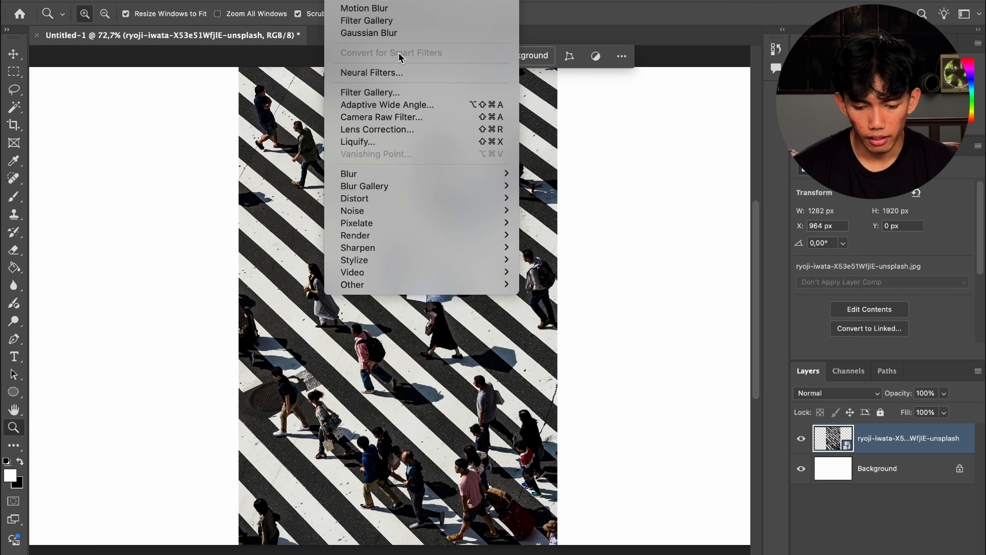
{"action": "mouse_move", "coordinate": [463, 173]}
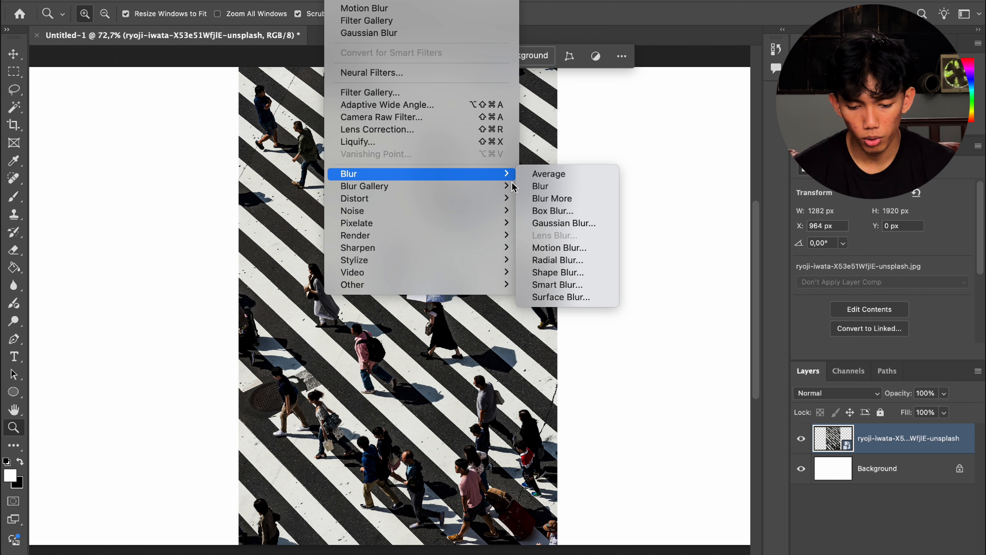
{"action": "left_click", "coordinate": [563, 223]}
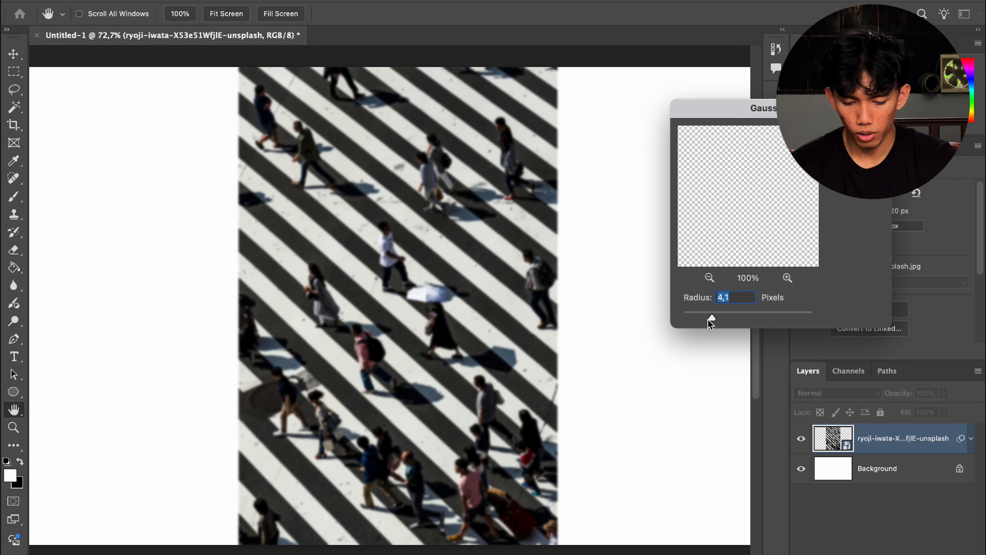
{"action": "key", "text": "Return"}
{"action": "key", "text": "super+z"}
Step: Duplicate the crosswalk photo layer and reapply the Gaussian Blur to the copy
{"action": "key", "text": "super+j"}
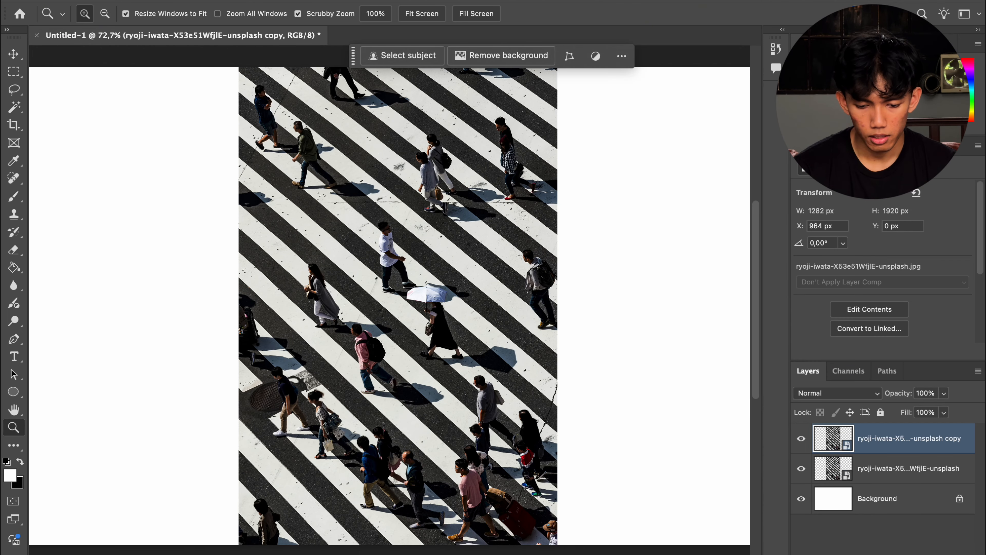
{"action": "left_click", "coordinate": [342, 1]}
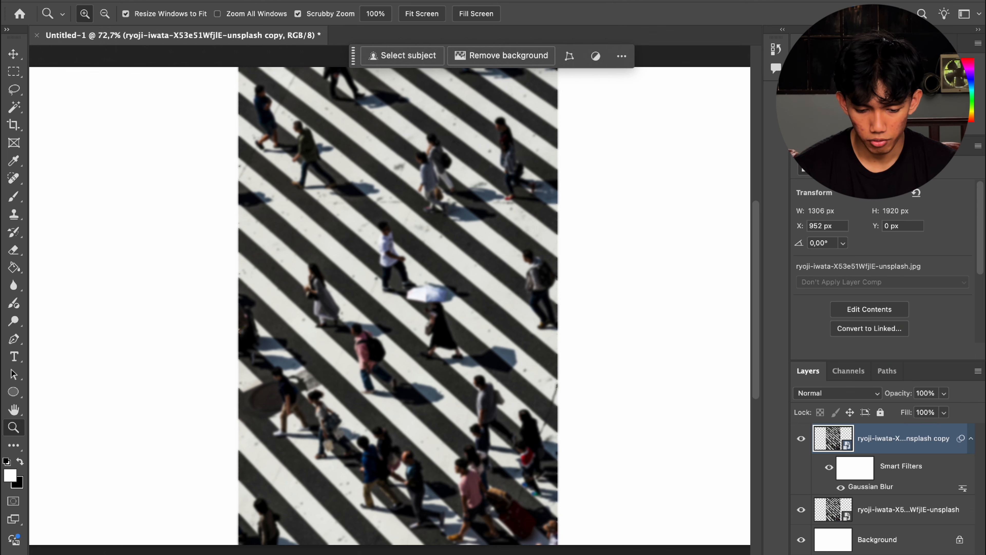
Step: Add an inverted layer mask to the blurred copy and brush over it so the crosswalk's centre stays sharp
{"action": "left_click", "coordinate": [877, 554]}
{"action": "key", "text": "super+i"}
{"action": "key", "text": "b"}
{"action": "mouse_move", "coordinate": [563, 482]}
{"action": "left_mouse_down"}
{"action": "mouse_move", "coordinate": [204, 520]}
{"action": "mouse_move", "coordinate": [433, 467]}
{"action": "mouse_move", "coordinate": [526, 474]}
{"action": "left_mouse_up"}
{"action": "mouse_move", "coordinate": [649, 306]}
{"action": "left_mouse_down"}
{"action": "mouse_move", "coordinate": [574, 282]}
{"action": "mouse_move", "coordinate": [568, 254]}
{"action": "left_mouse_up"}
{"action": "left_click_drag", "start_coordinate": [568, 255], "coordinate": [554, 141]}
{"action": "key", "text": "bracketleft"}
{"action": "key", "text": "bracketleft"}
{"action": "key", "text": "bracketleft"}
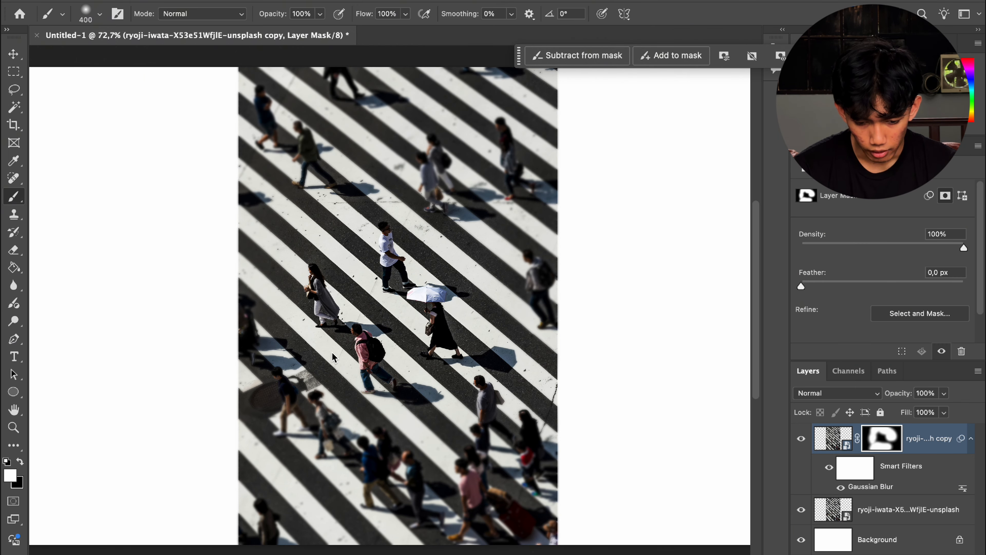
{"action": "mouse_move", "coordinate": [325, 302]}
{"action": "left_mouse_down"}
{"action": "mouse_move", "coordinate": [322, 292]}
{"action": "mouse_move", "coordinate": [383, 369]}
{"action": "left_mouse_up"}
{"action": "key", "text": "bracketleft"}
{"action": "key", "text": "bracketleft"}
{"action": "left_click_drag", "start_coordinate": [388, 229], "coordinate": [367, 256]}
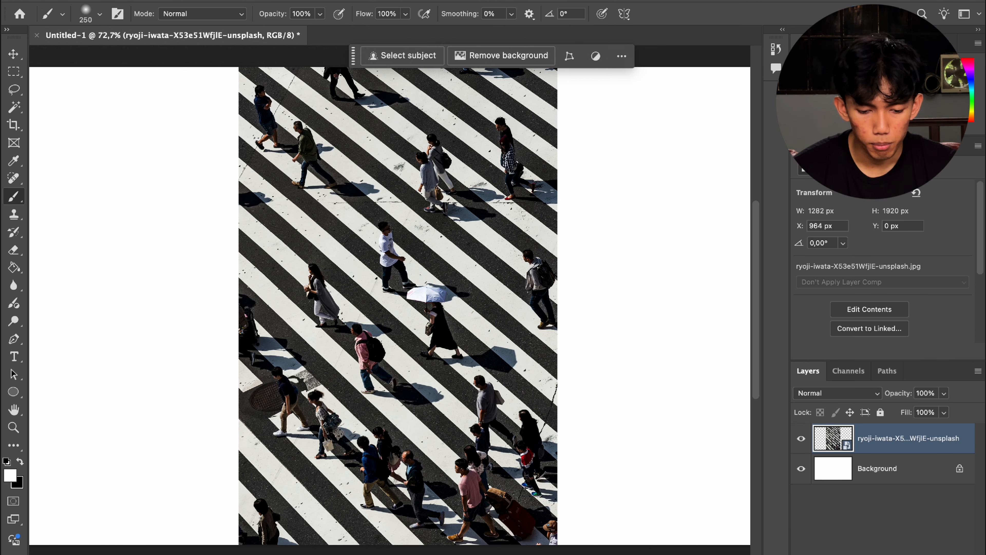
Step: Preview a Motion Blur on the crosswalk photo with distance 122 pixels and an angle of 1°
{"action": "left_click", "coordinate": [341, 0]}
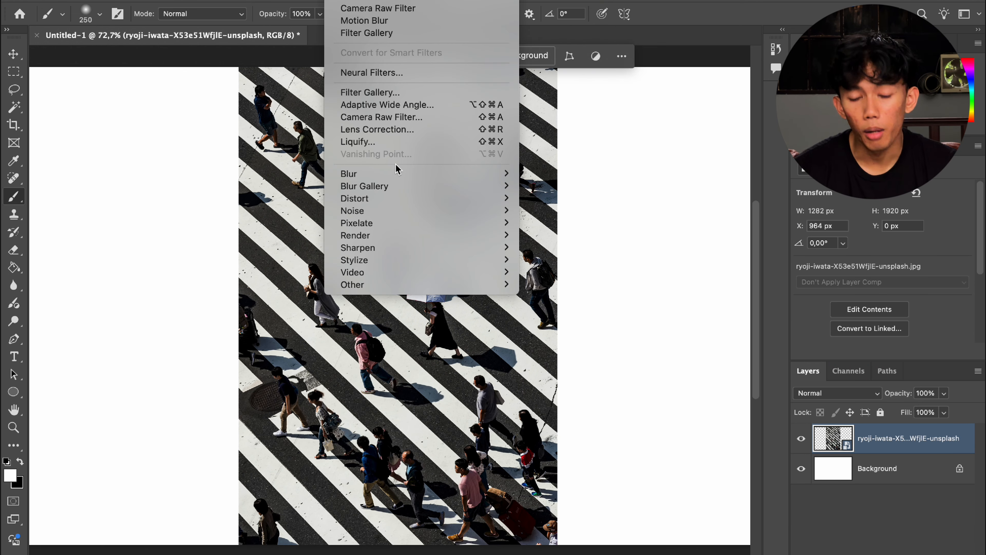
{"action": "mouse_move", "coordinate": [398, 177]}
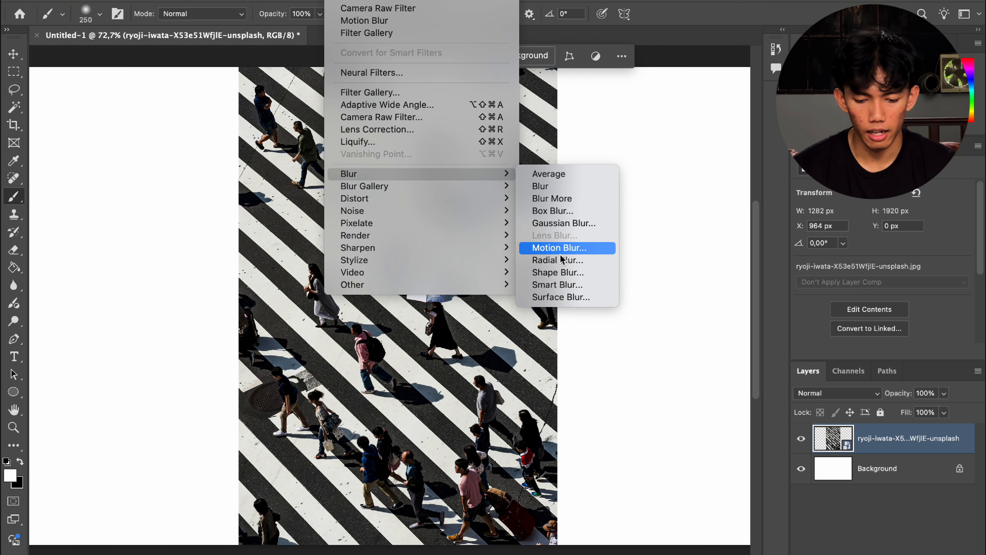
{"action": "left_click", "coordinate": [570, 252]}
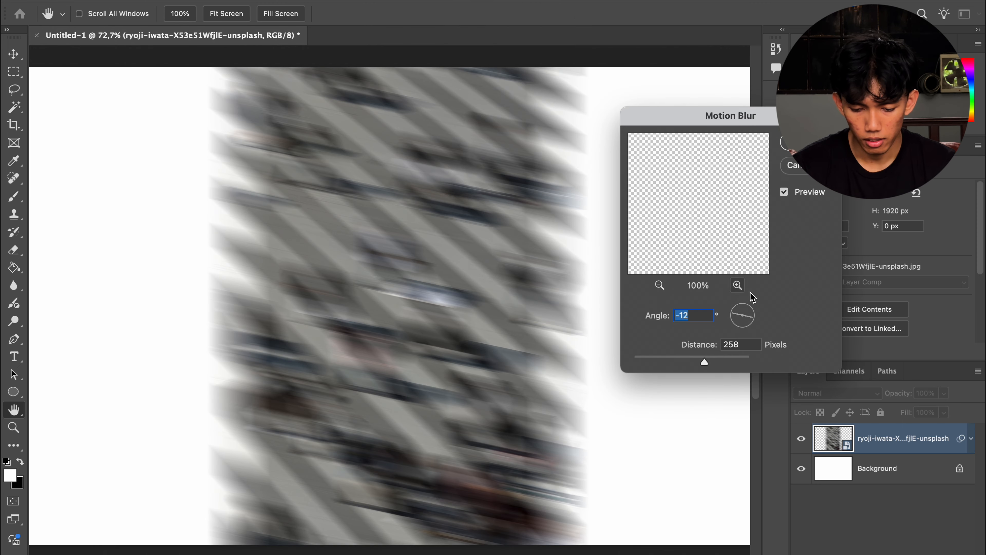
{"action": "left_click", "coordinate": [679, 362]}
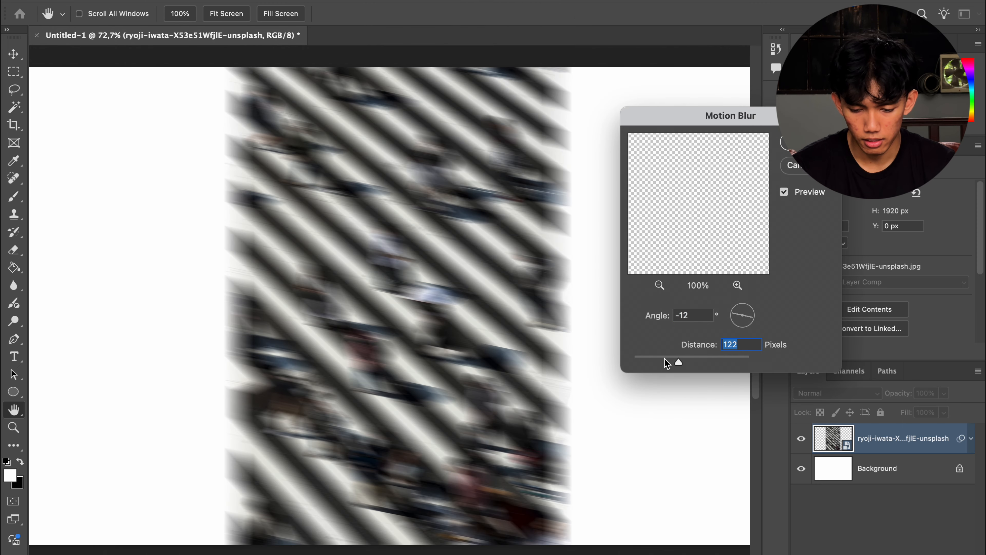
{"action": "left_click", "coordinate": [749, 314]}
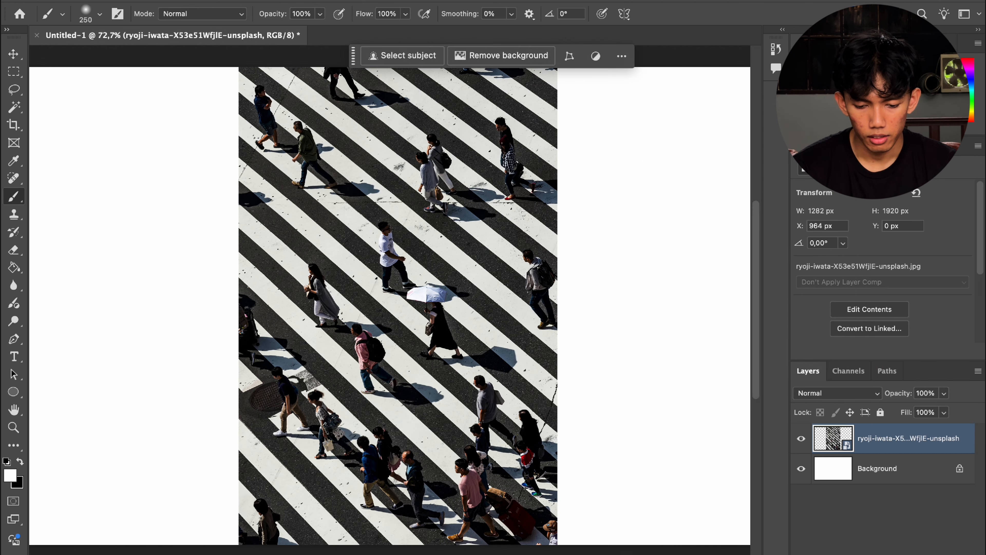
Step: Apply a Spin Blur centred near the top of the crosswalk, then delete the blurred layer
{"action": "left_click", "coordinate": [338, 0]}
{"action": "mouse_move", "coordinate": [450, 186]}
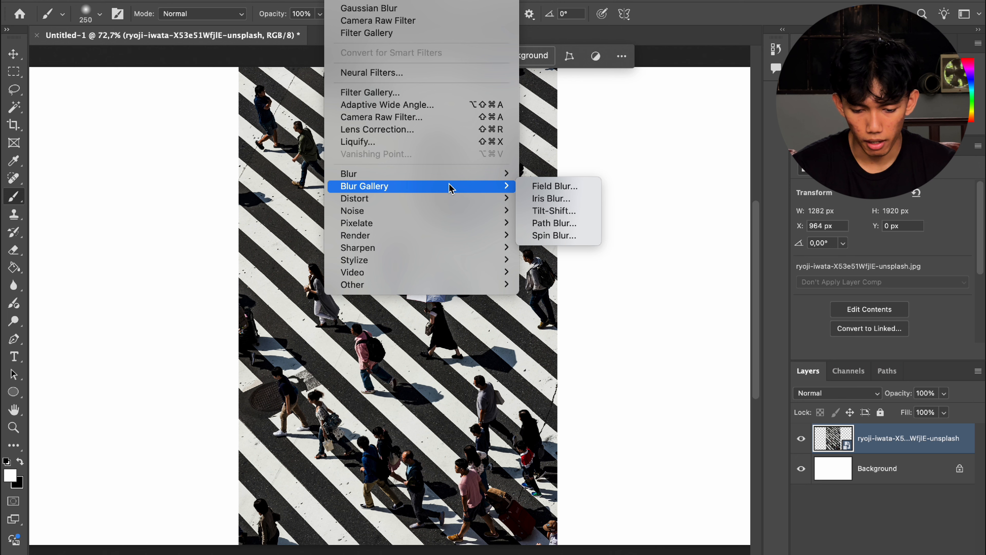
{"action": "left_click", "coordinate": [563, 235]}
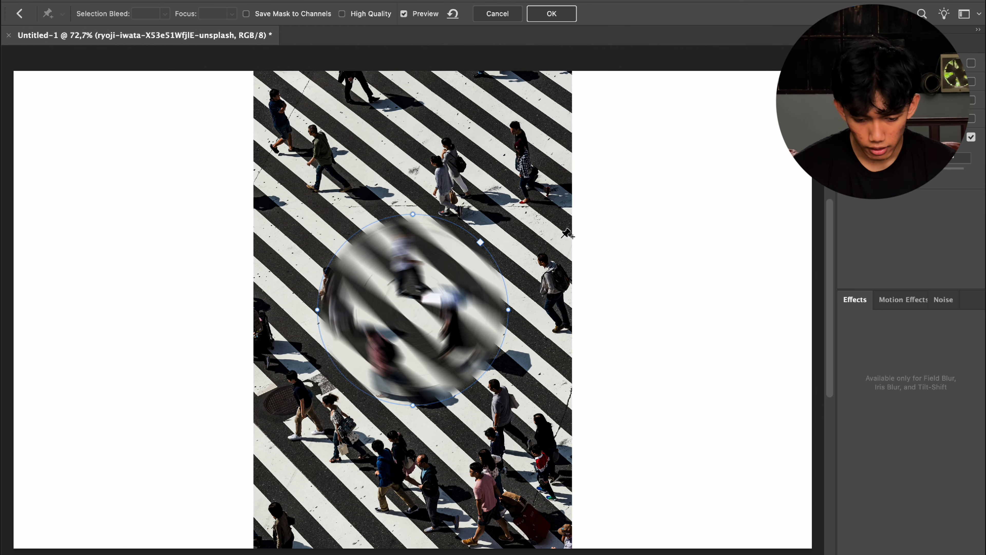
{"action": "left_click_drag", "start_coordinate": [412, 310], "coordinate": [461, 194]}
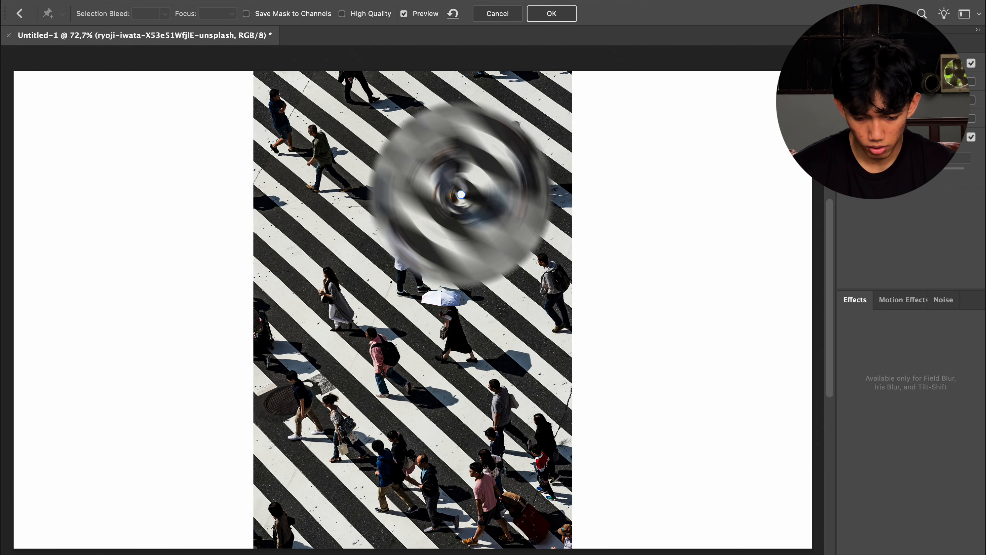
{"action": "left_click_drag", "start_coordinate": [417, 316], "coordinate": [409, 480]}
{"action": "left_click", "coordinate": [403, 277]}
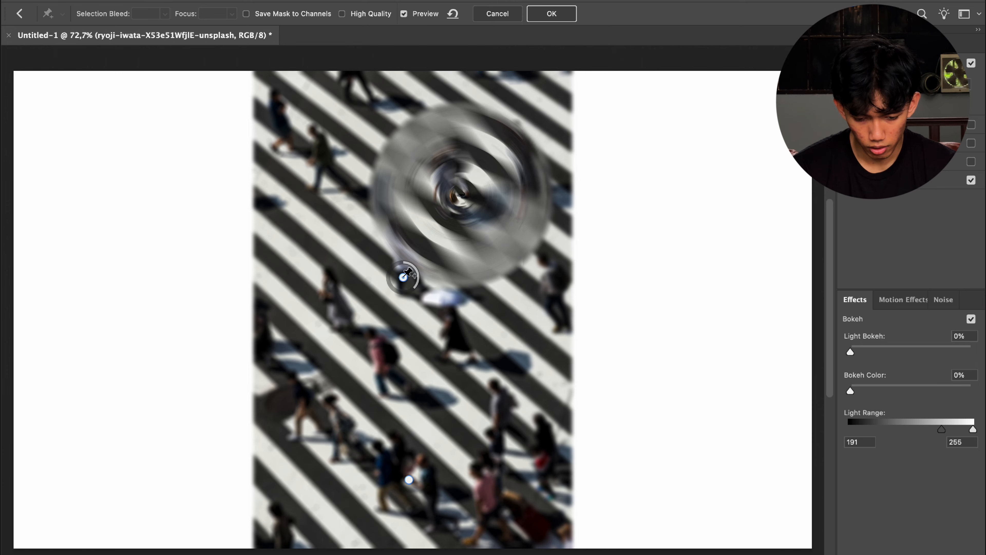
{"action": "key", "text": "Return"}
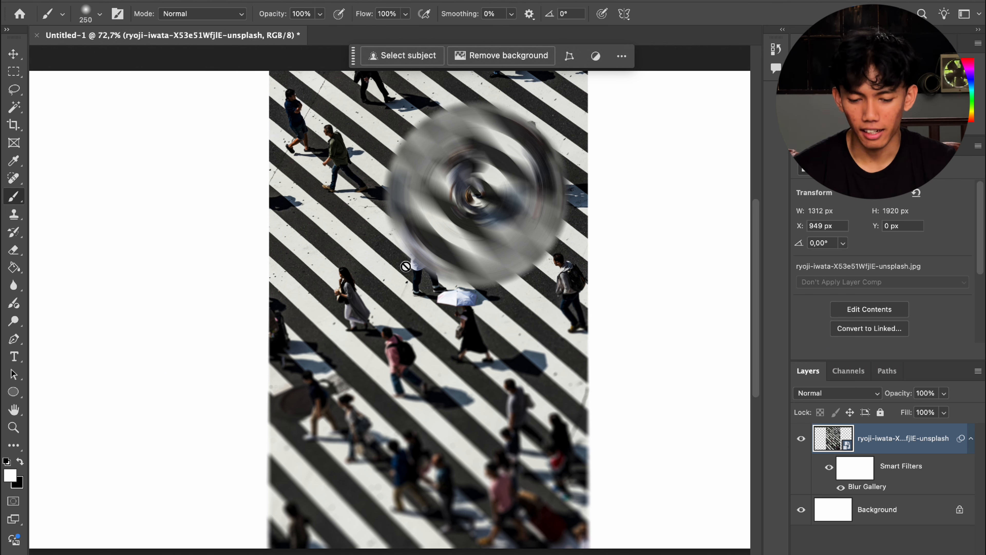
{"action": "key", "text": "Delete"}
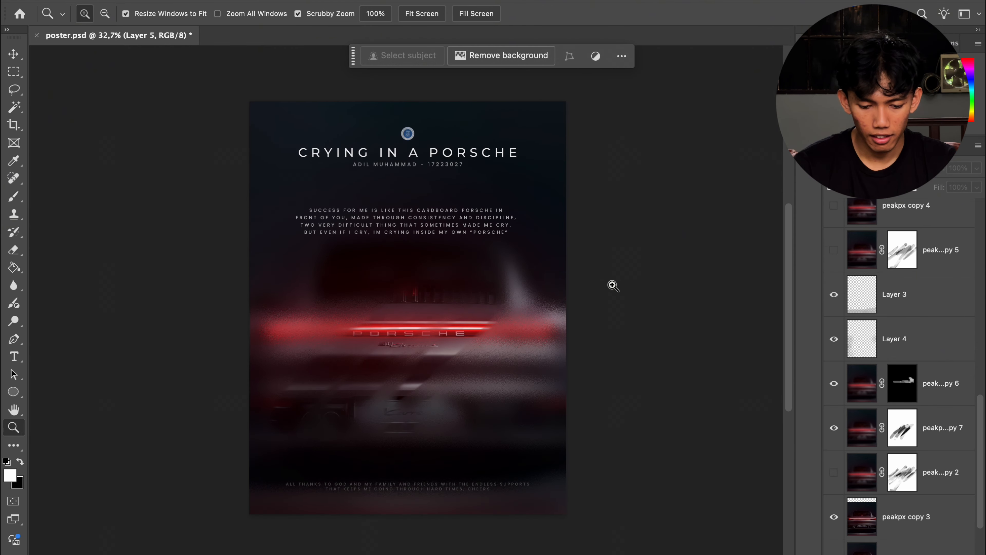
Step: Zoom in to examine the blurred Porsche area of the poster document
{"action": "scroll", "coordinate": [603, 316], "scroll_direction": "down", "scroll_amount": 3}
{"action": "scroll", "coordinate": [603, 316], "scroll_direction": "up", "scroll_amount": 4}
{"action": "scroll", "coordinate": [603, 315], "scroll_direction": "down", "scroll_amount": 1}
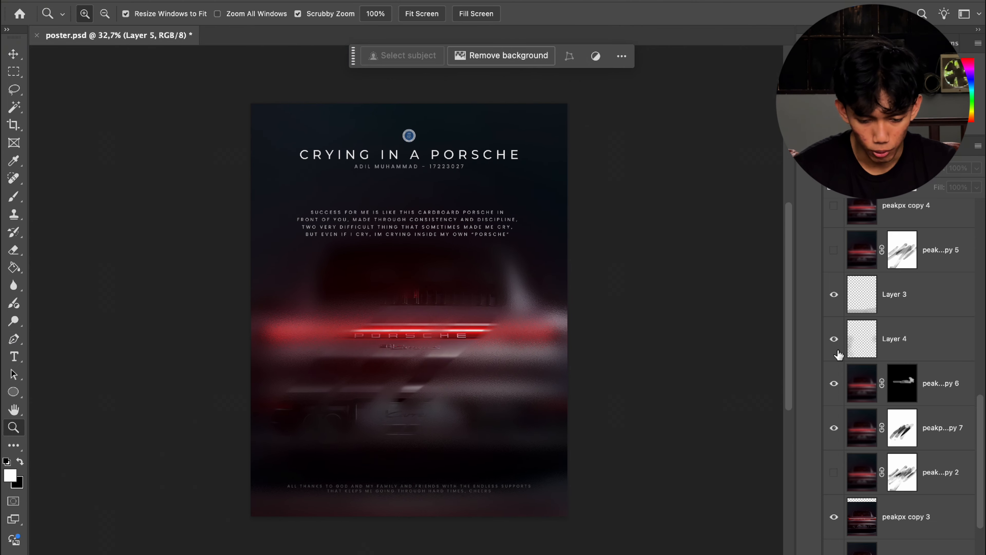
{"action": "left_click_drag", "start_coordinate": [406, 292], "coordinate": [465, 297]}
{"action": "scroll", "coordinate": [466, 297], "scroll_direction": "up", "scroll_amount": 5}
{"action": "scroll", "coordinate": [466, 297], "scroll_direction": "down", "scroll_amount": 12}
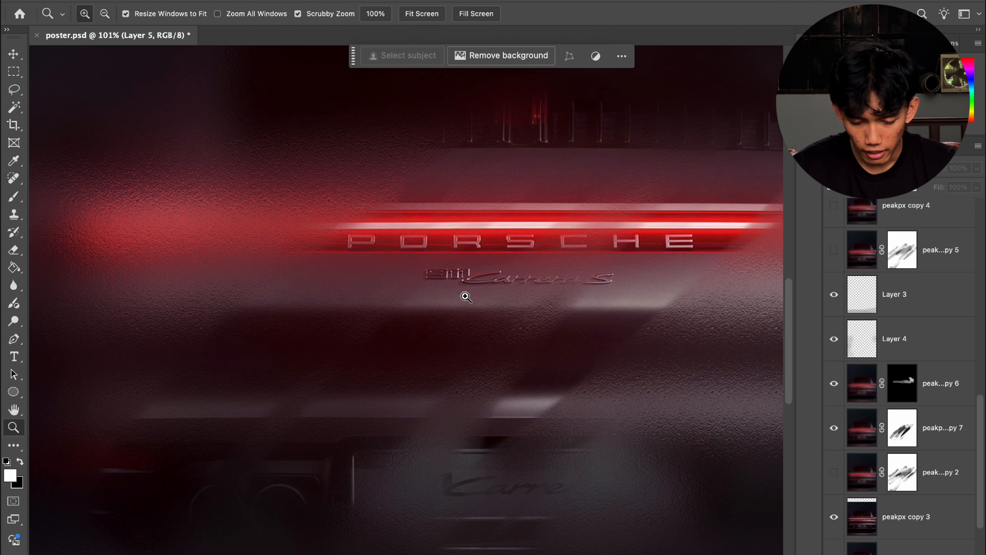
{"action": "left_click_drag", "start_coordinate": [502, 306], "coordinate": [478, 308]}
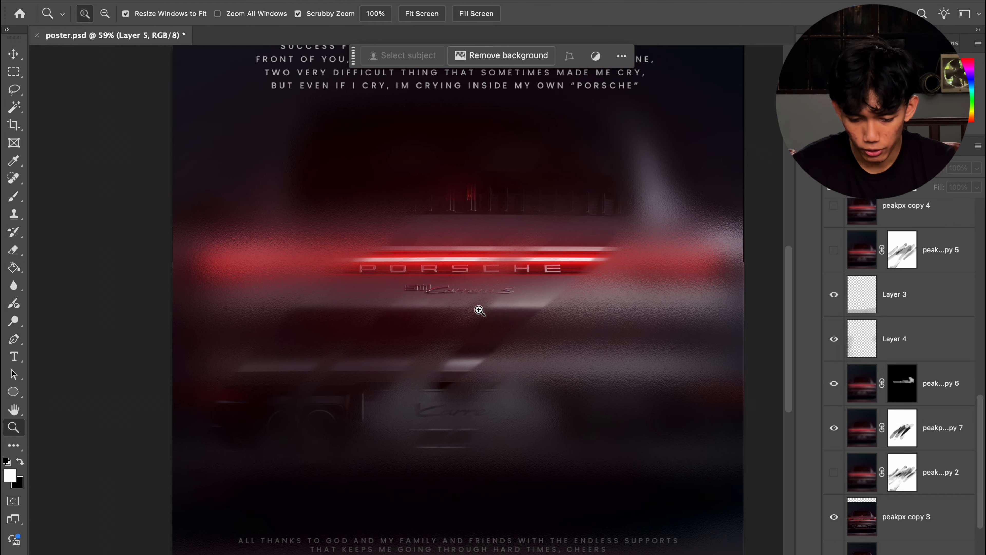
{"action": "left_click_drag", "start_coordinate": [576, 287], "coordinate": [628, 244]}
{"action": "scroll", "coordinate": [627, 244], "scroll_direction": "left", "scroll_amount": 10}
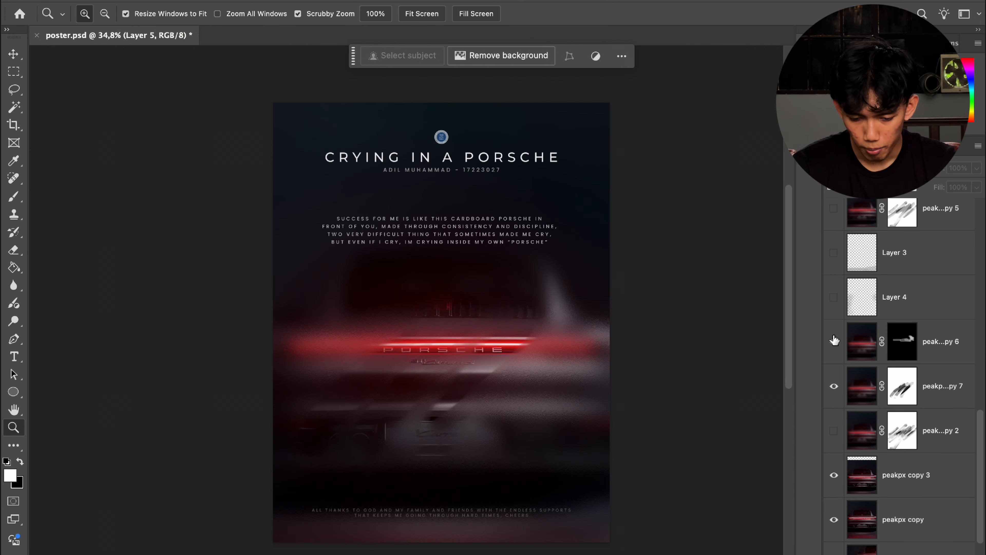
Step: Hide the peak...py 6 and peak...py 7 layers to compare the poster without their blur
{"action": "left_click", "coordinate": [835, 340]}
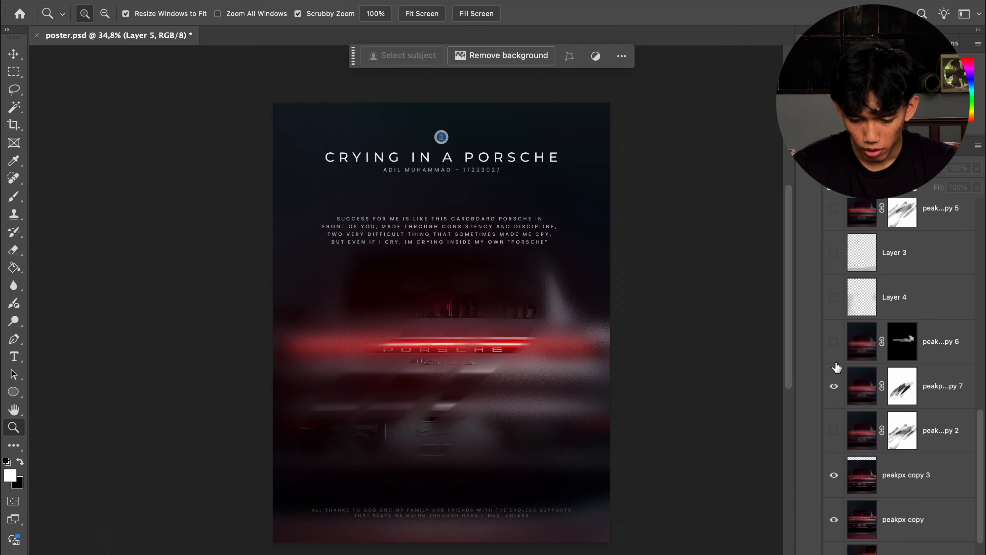
{"action": "left_click", "coordinate": [834, 384]}
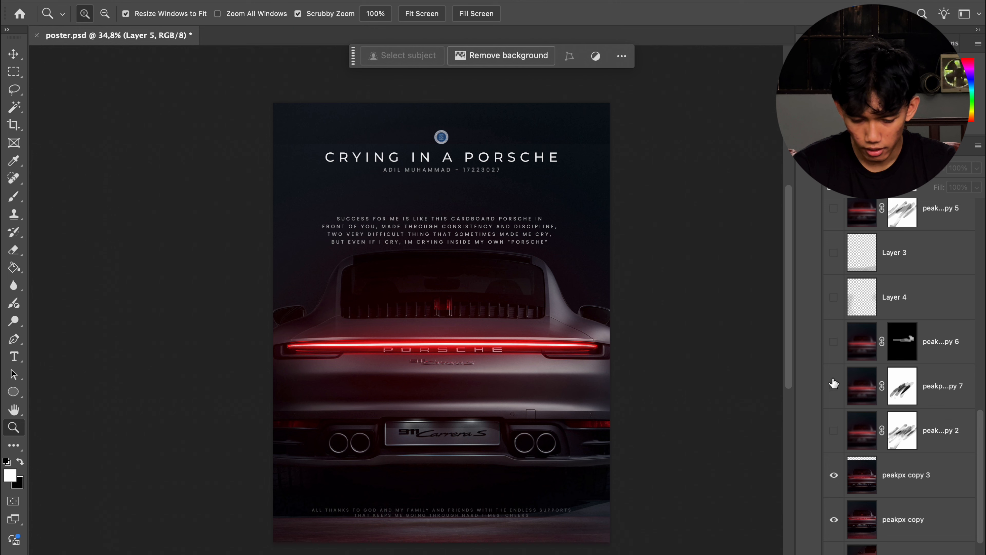
{"action": "left_click", "coordinate": [834, 384]}
{"action": "left_click", "coordinate": [834, 384]}
{"action": "left_click", "coordinate": [834, 385]}
{"action": "left_click", "coordinate": [834, 384]}
{"action": "scroll", "coordinate": [831, 427], "scroll_direction": "down", "scroll_amount": 2}
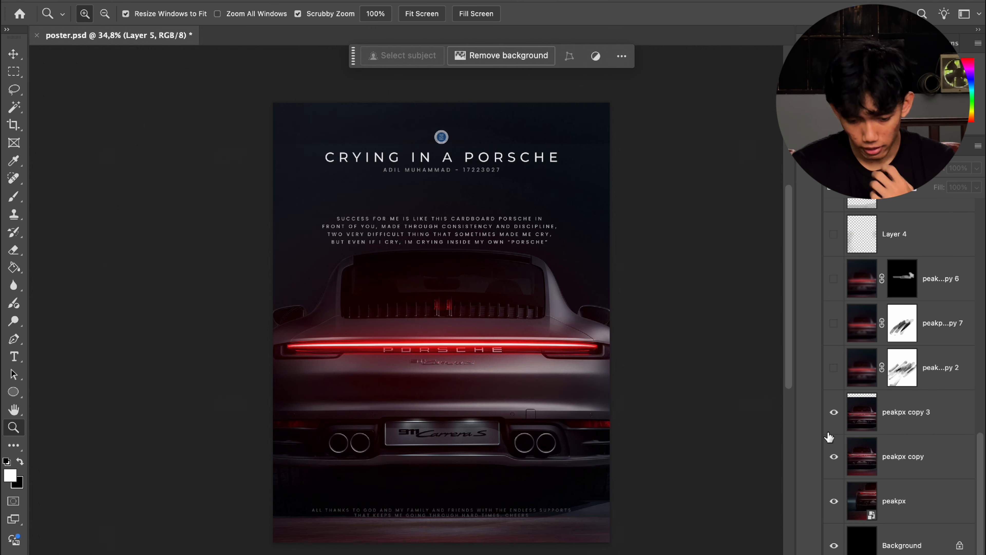
{"action": "left_click", "coordinate": [834, 411]}
{"action": "left_click", "coordinate": [834, 412]}
Step: Duplicate the peakpx copy 3 layer and open the Filter Gallery on the copy
{"action": "left_click", "coordinate": [901, 422]}
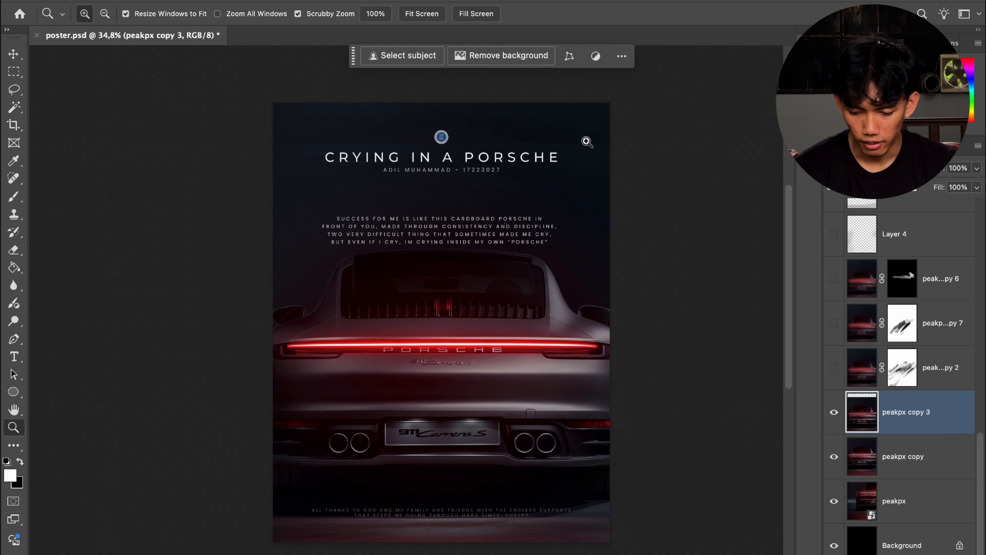
{"action": "key", "text": "super+j"}
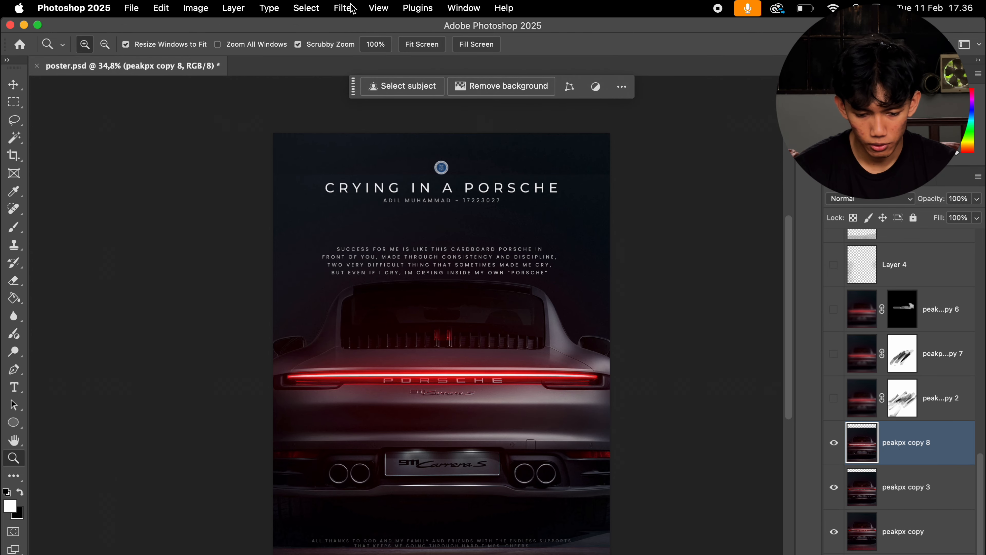
{"action": "left_click", "coordinate": [344, 7]}
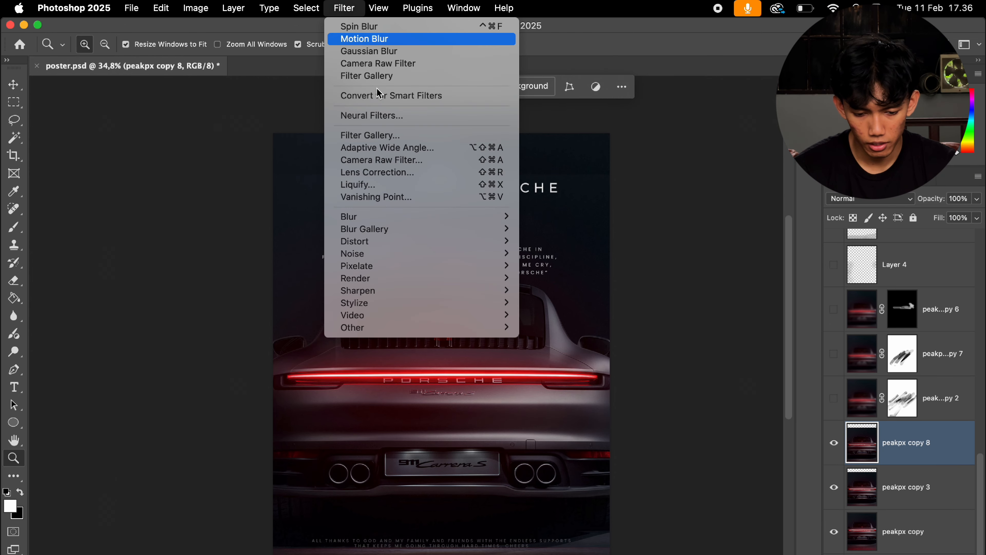
{"action": "left_click", "coordinate": [441, 136]}
Step: Browse the Artistic, Brush Strokes, Sketch, Stylize and Texture filter categories in the gallery
{"action": "scroll", "coordinate": [310, 290], "scroll_direction": "down", "scroll_amount": 5}
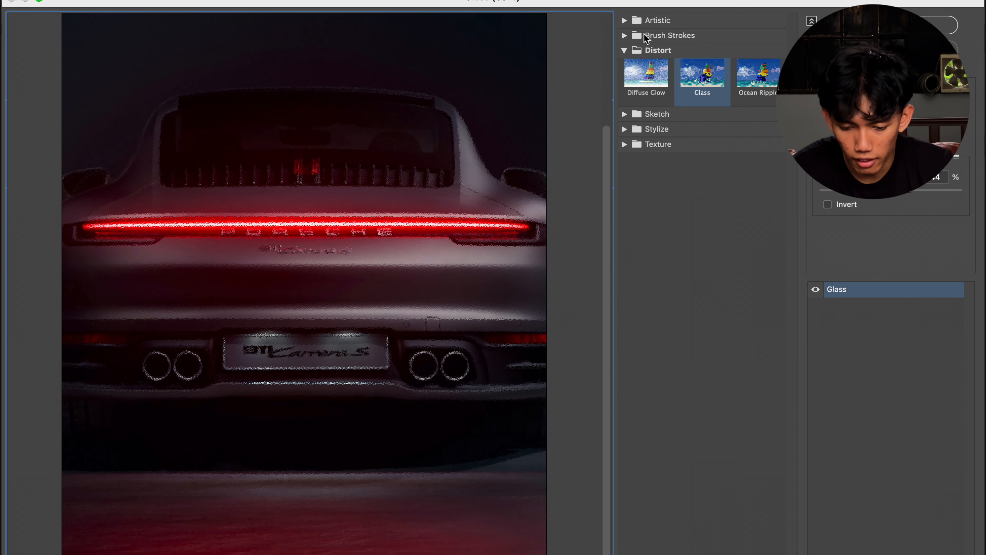
{"action": "left_click", "coordinate": [624, 20]}
{"action": "left_click", "coordinate": [630, 282]}
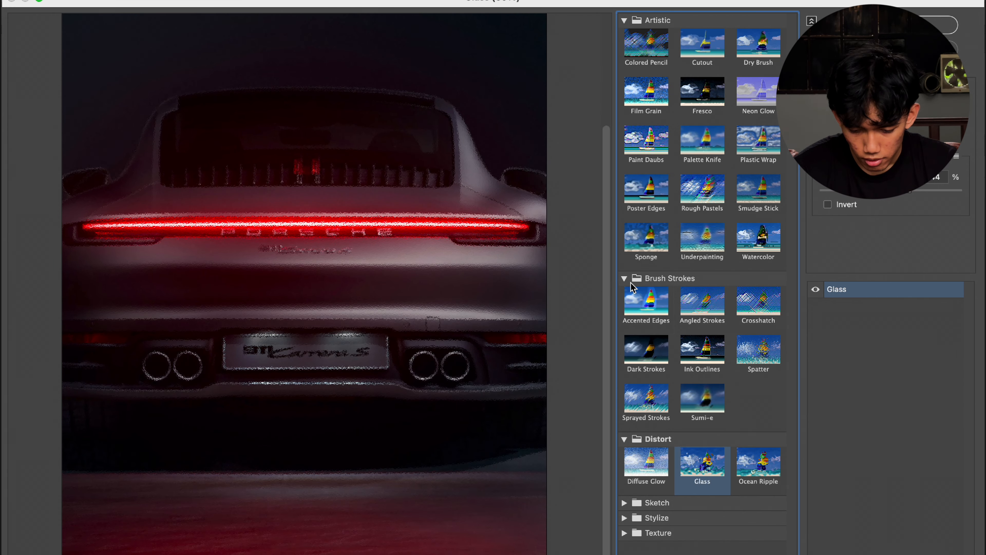
{"action": "left_click", "coordinate": [625, 503]}
{"action": "scroll", "coordinate": [630, 542], "scroll_direction": "down", "scroll_amount": 3}
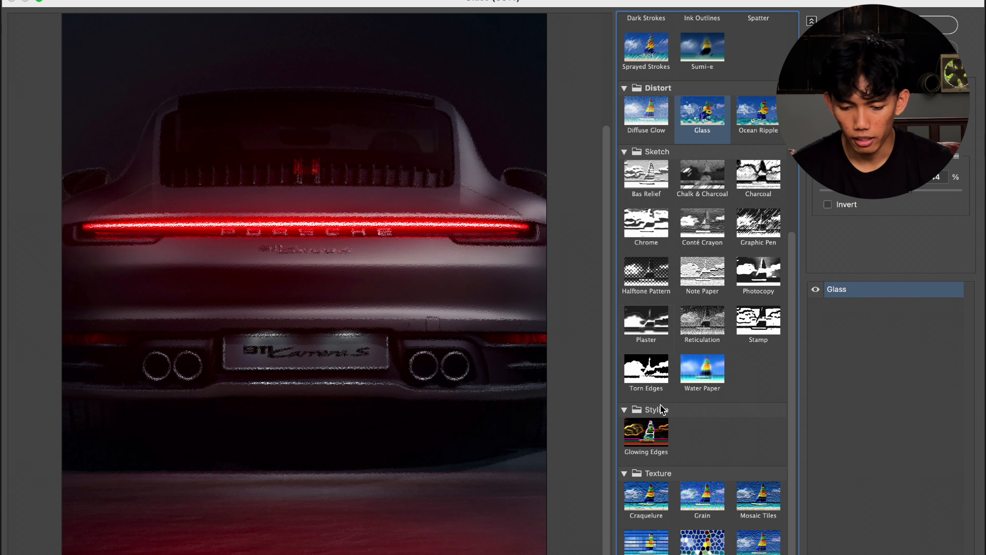
{"action": "scroll", "coordinate": [661, 405], "scroll_direction": "up", "scroll_amount": 8}
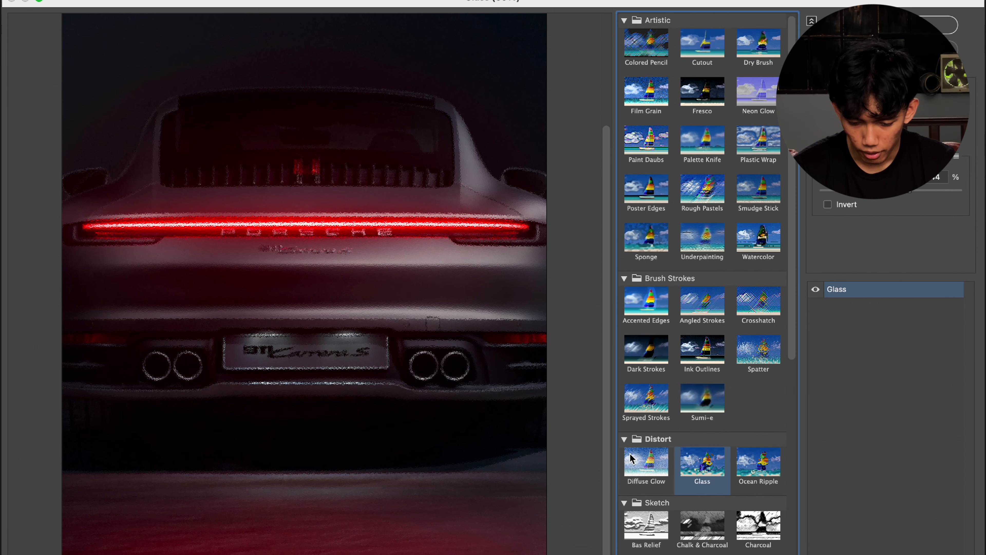
{"action": "left_click", "coordinate": [624, 440]}
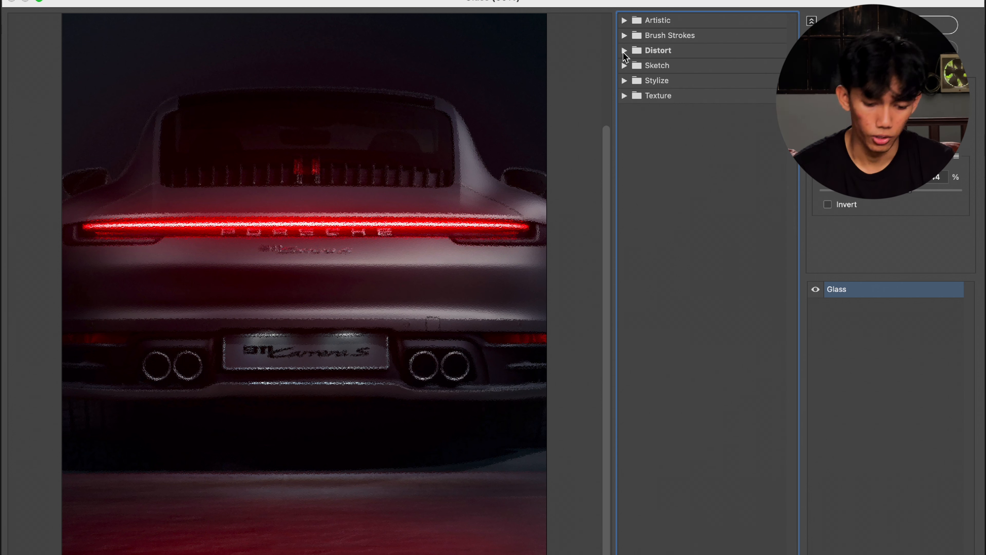
Step: Apply the Glass filter from the Distort category, raising its distortion and smoothness sliders, to the layer copy
{"action": "left_click", "coordinate": [624, 52]}
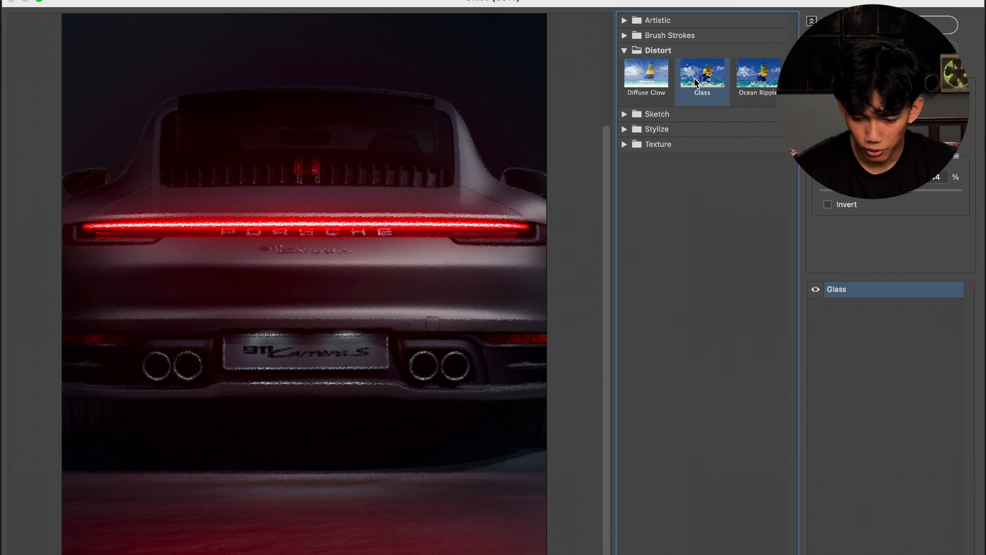
{"action": "left_click_drag", "start_coordinate": [856, 112], "coordinate": [896, 112]}
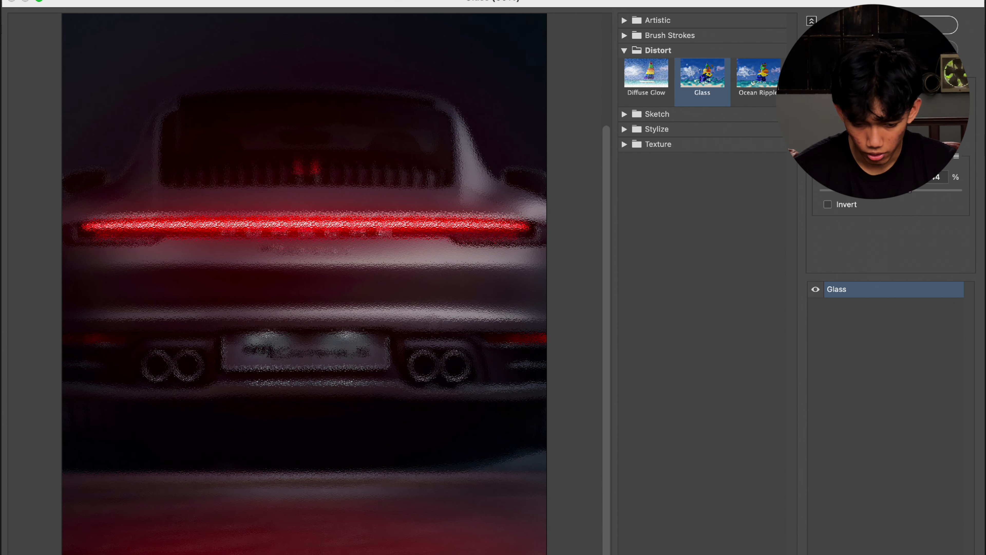
{"action": "left_click_drag", "start_coordinate": [851, 139], "coordinate": [866, 140]}
{"action": "left_click", "coordinate": [918, 25]}
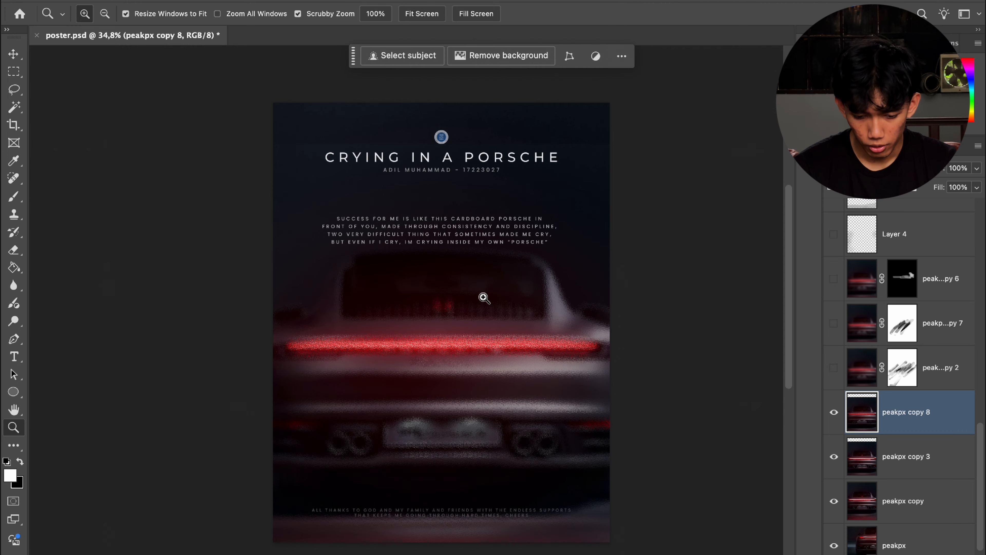
Step: Hide the Glass-filtered peakpx copy 8 layer and show the peak...py 7 layer to compare the poster versions
{"action": "left_click_drag", "start_coordinate": [463, 360], "coordinate": [534, 361]}
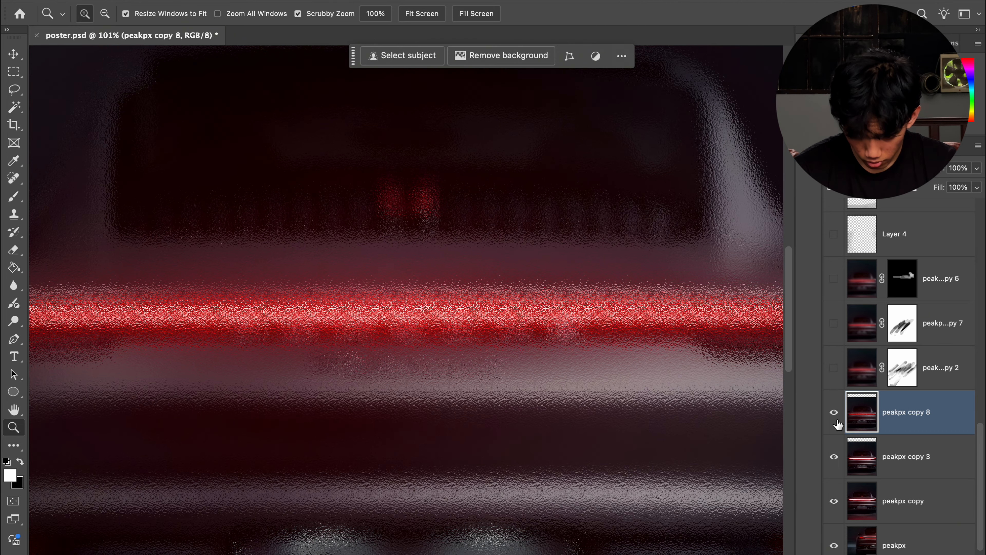
{"action": "left_click", "coordinate": [834, 413]}
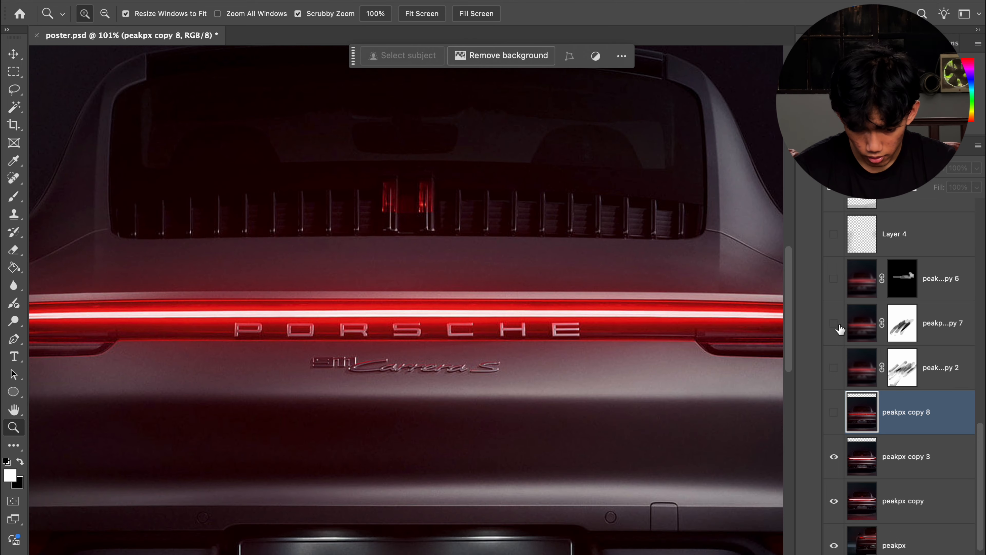
{"action": "left_click", "coordinate": [835, 326]}
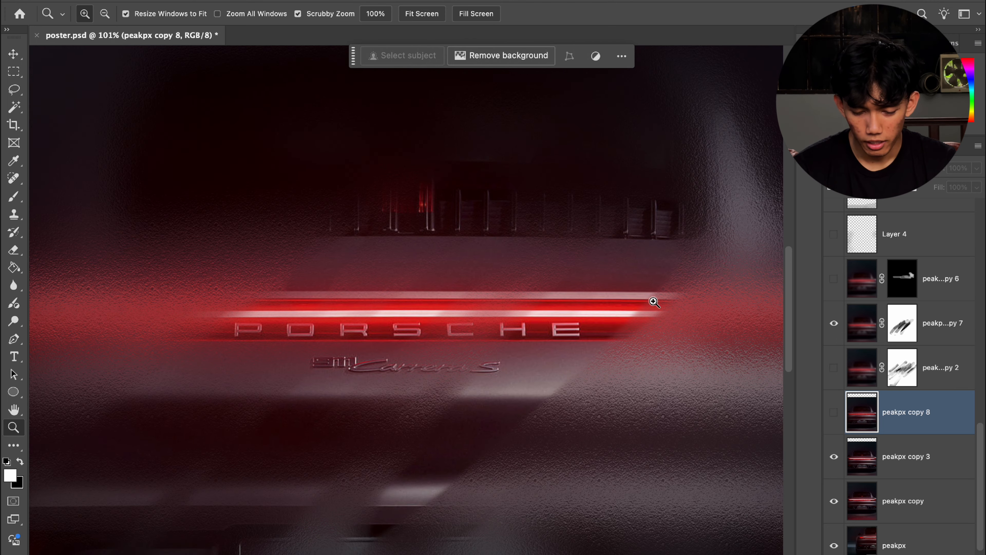
{"action": "left_click_drag", "start_coordinate": [653, 301], "coordinate": [590, 307]}
{"action": "scroll", "coordinate": [582, 302], "scroll_direction": "right", "scroll_amount": 2}
{"action": "scroll", "coordinate": [582, 302], "scroll_direction": "up", "scroll_amount": 1}
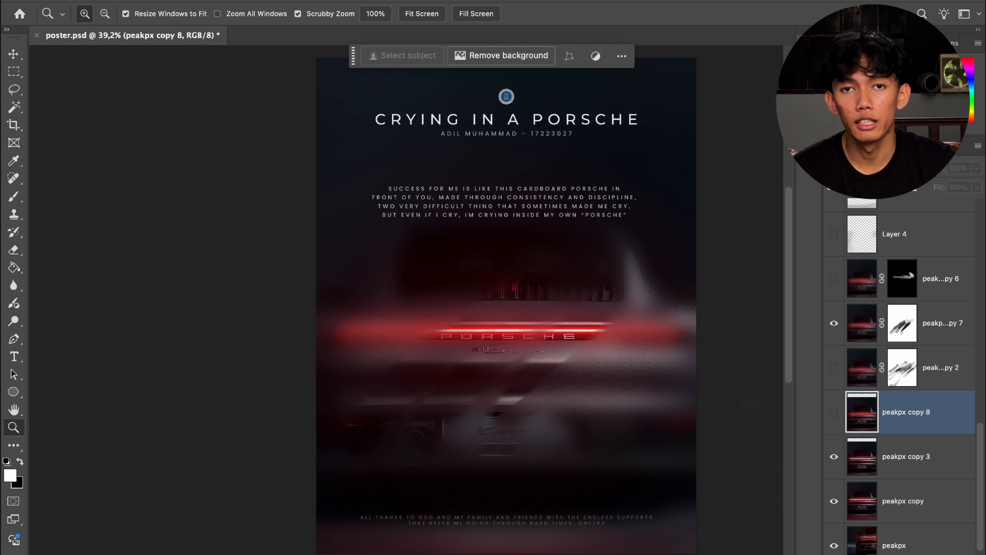
{"action": "left_click", "coordinate": [339, 0]}
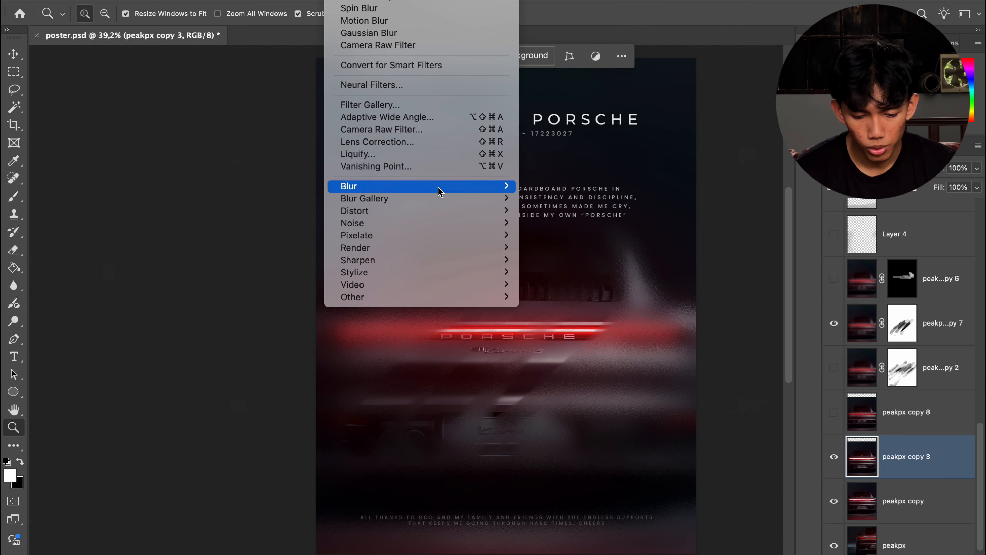
{"action": "mouse_move", "coordinate": [438, 190]}
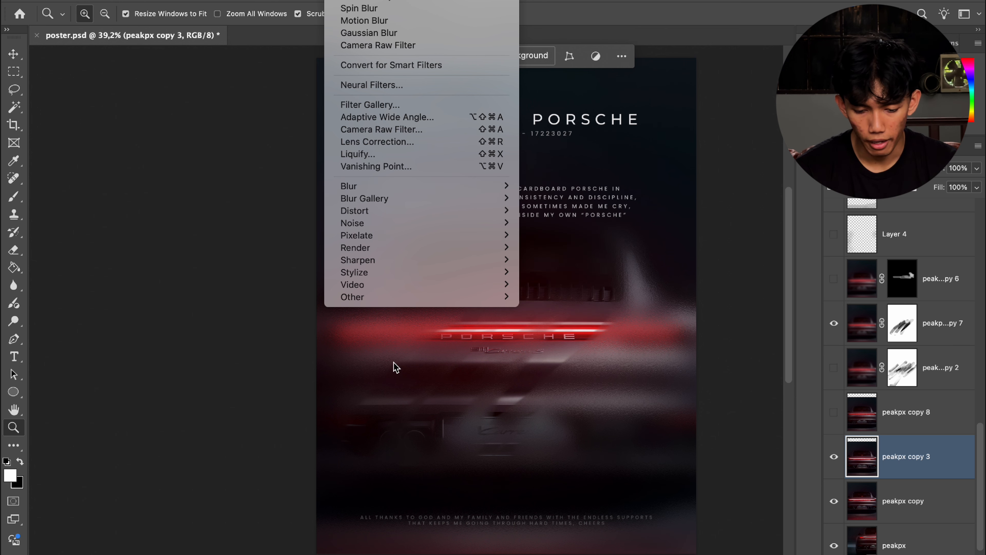
{"action": "mouse_move", "coordinate": [447, 298]}
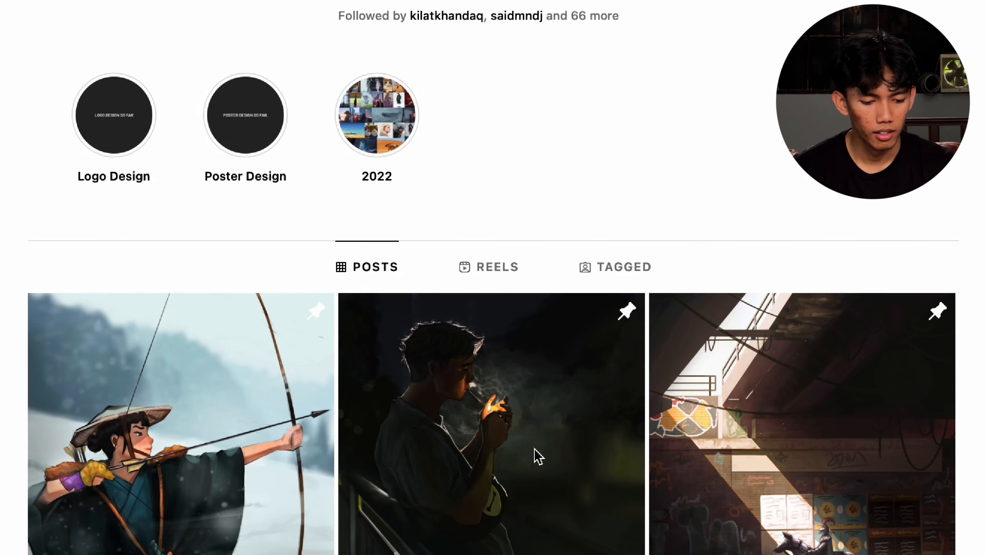
Step: Scroll through the artwork grid on the Instagram profile page
{"action": "scroll", "coordinate": [535, 456], "scroll_direction": "down", "scroll_amount": 5}
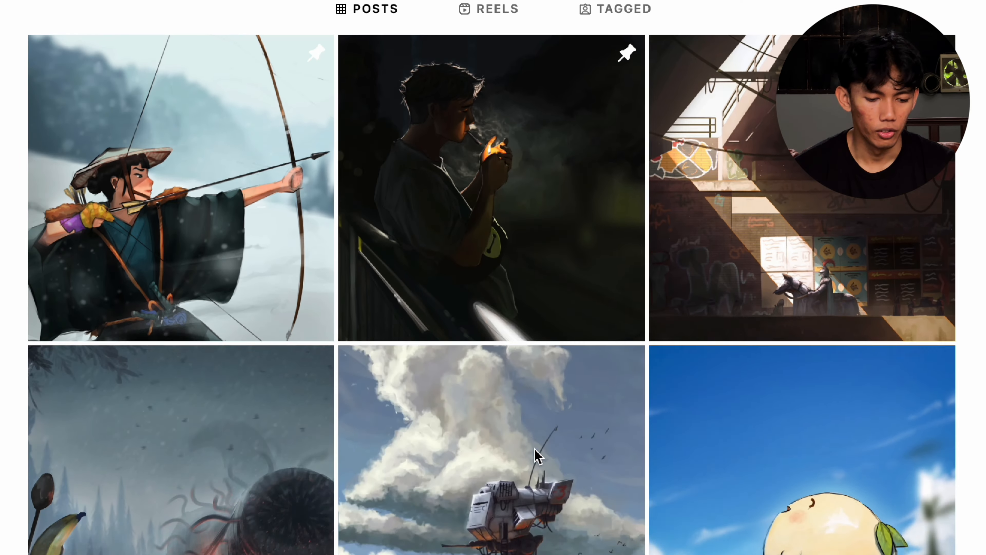
{"action": "scroll", "coordinate": [535, 456], "scroll_direction": "down", "scroll_amount": 15}
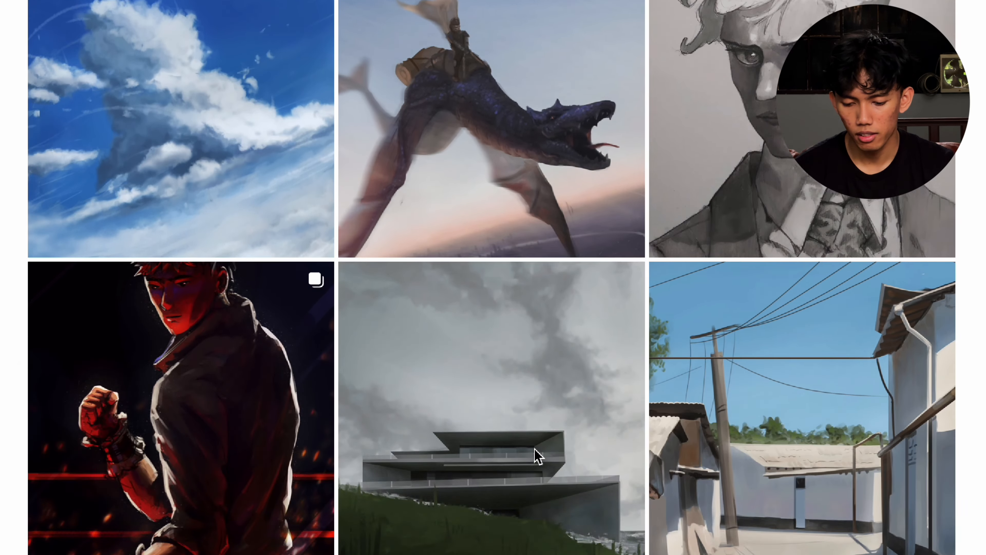
{"action": "scroll", "coordinate": [535, 456], "scroll_direction": "down", "scroll_amount": 12}
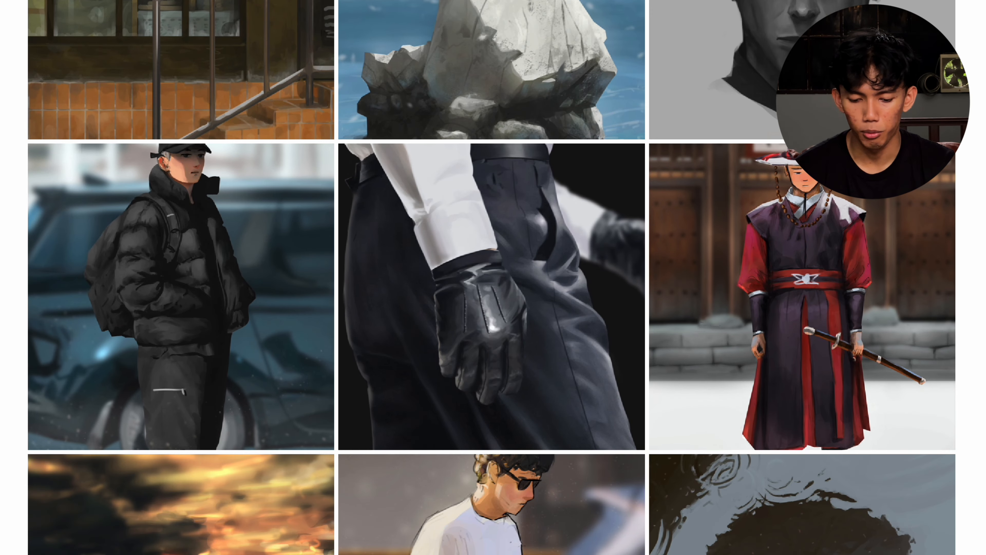